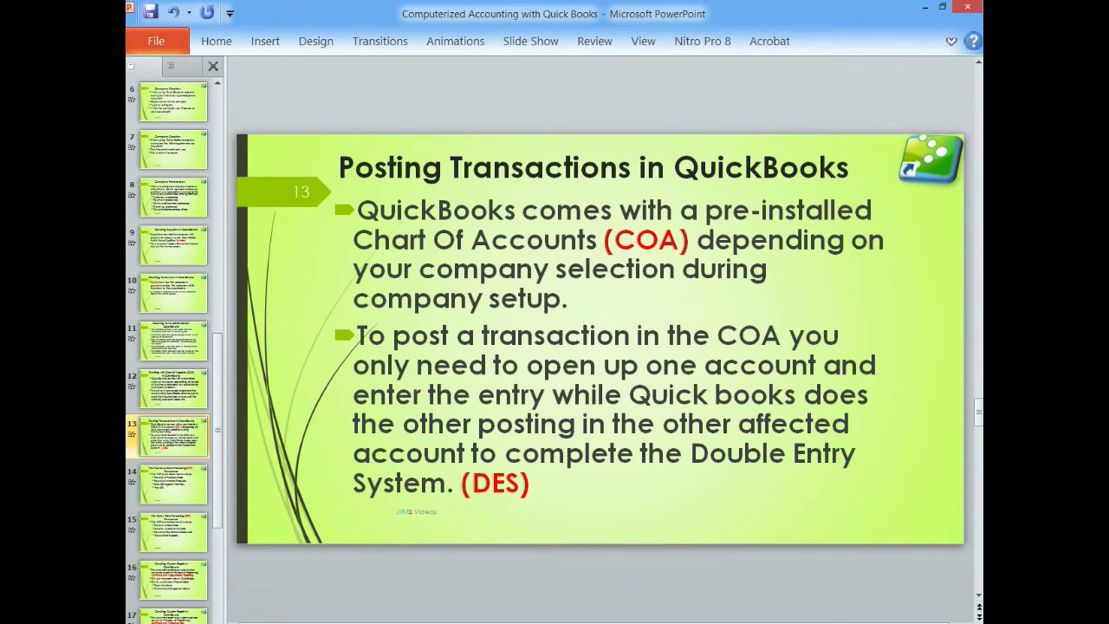
Switch to QuickBooks Accountant and open the Chart of Accounts.
left_click(643, 623)
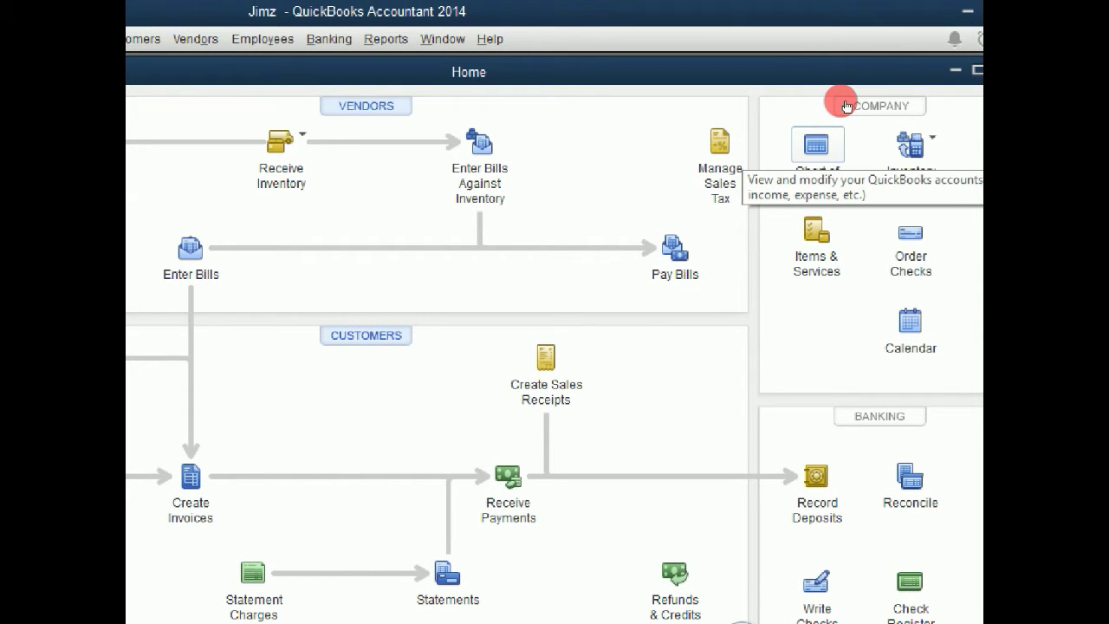
left_click(845, 105)
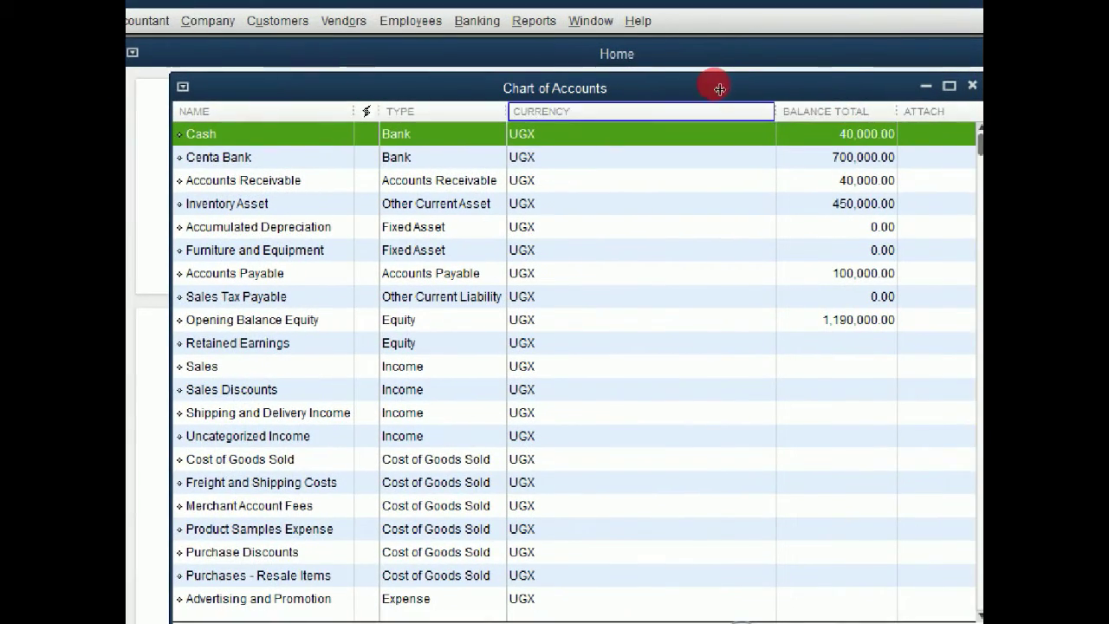
mouse_move(719, 90)
left_mouse_down()
mouse_move(701, 66)
mouse_move(709, 74)
left_mouse_up()
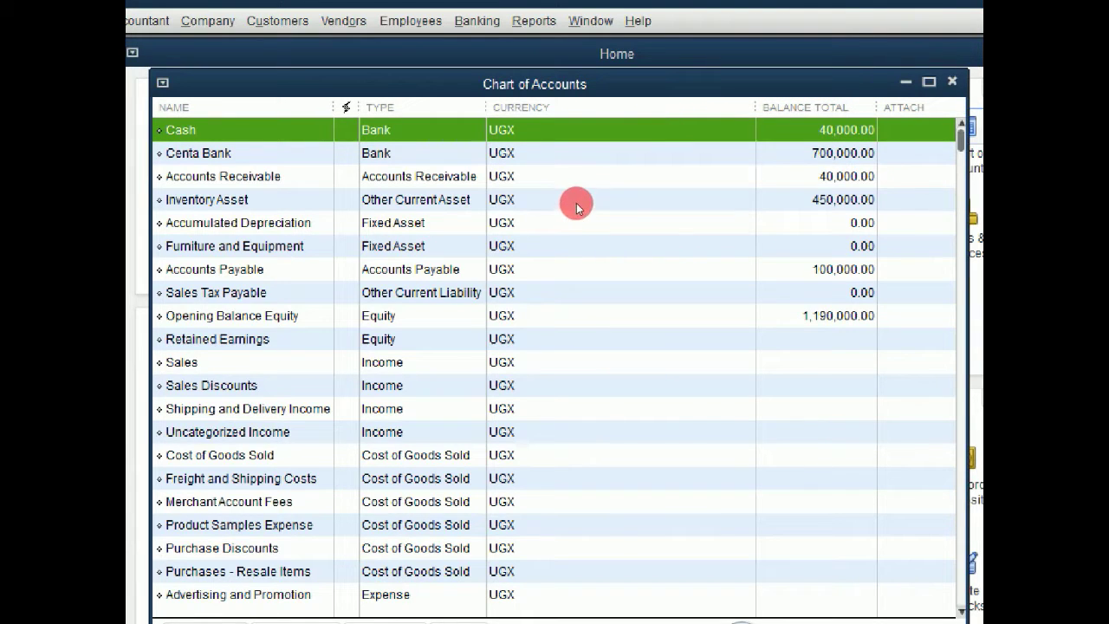
Review the account names, types and balance totals in the Chart of Accounts, from the bank accounts down to the expense accounts.
scroll(348, 294, "down", 4)
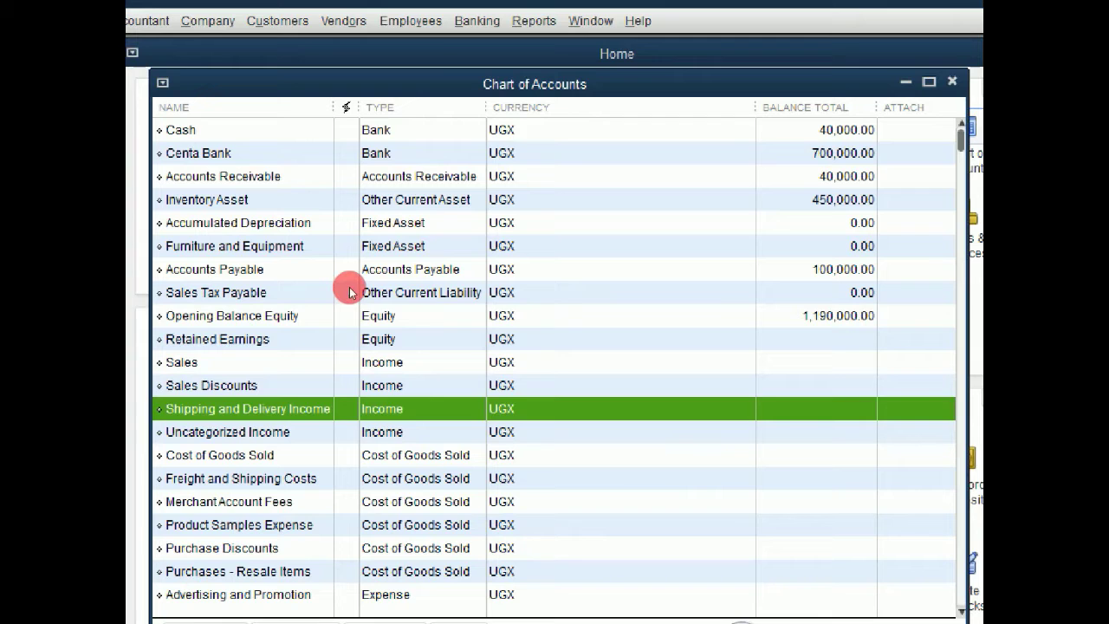
key("c")
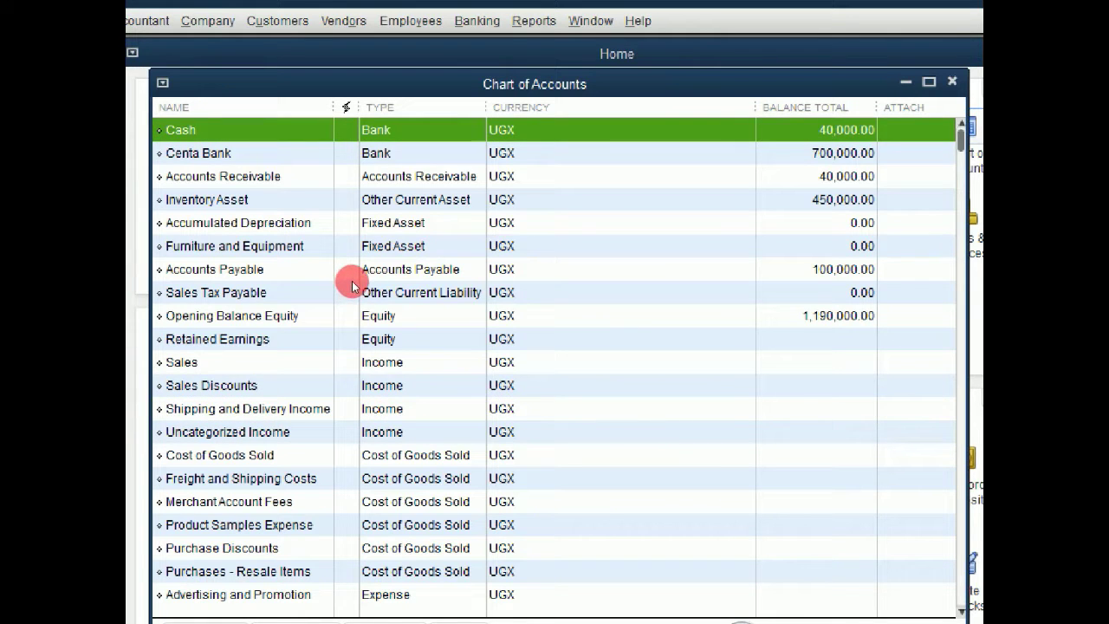
key("Down")
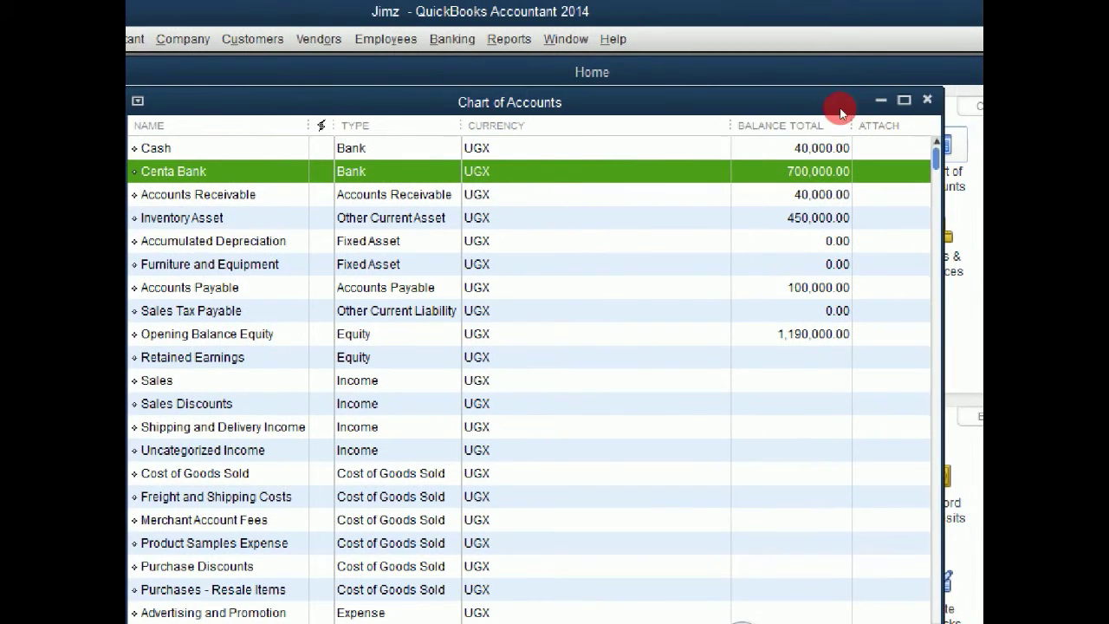
left_click_drag(648, 67, 666, 62)
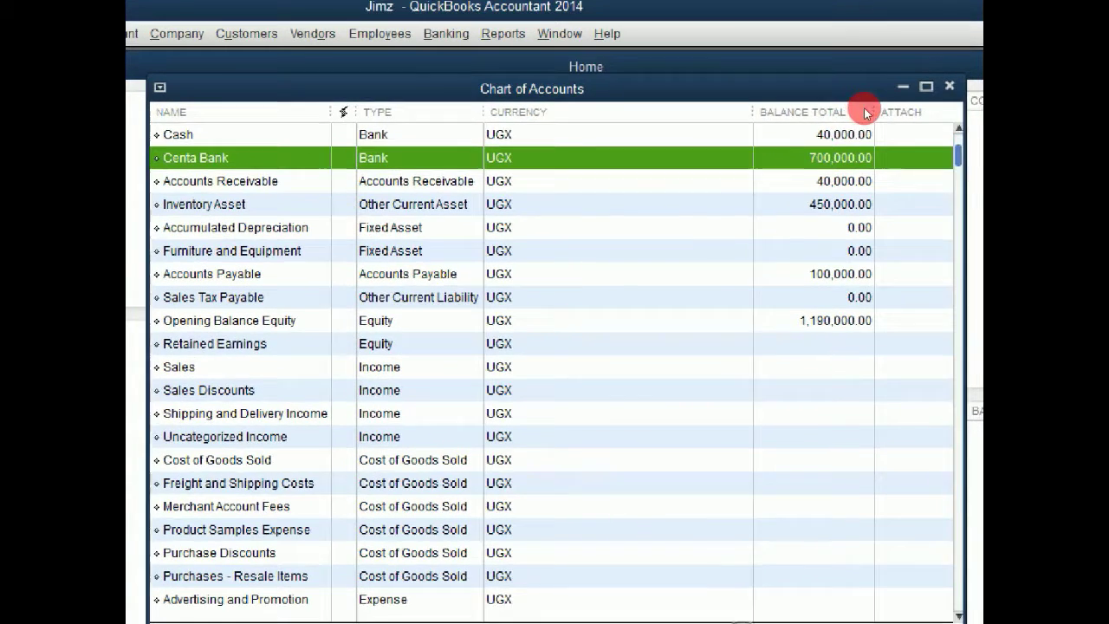
scroll(871, 117, "down", 1)
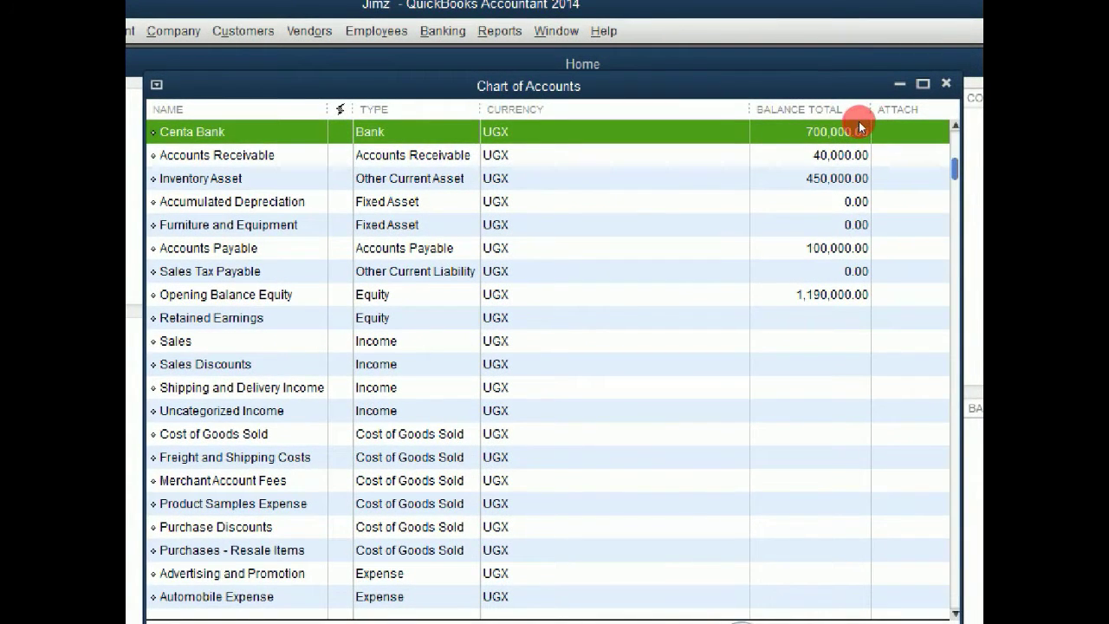
scroll(859, 138, "down", 3)
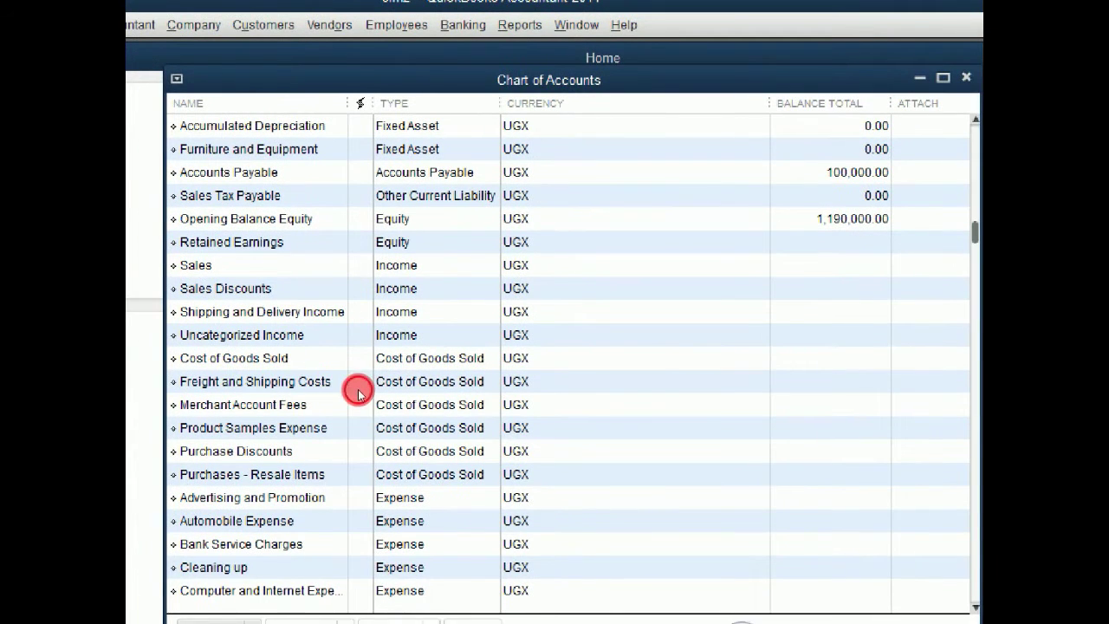
left_click(359, 394)
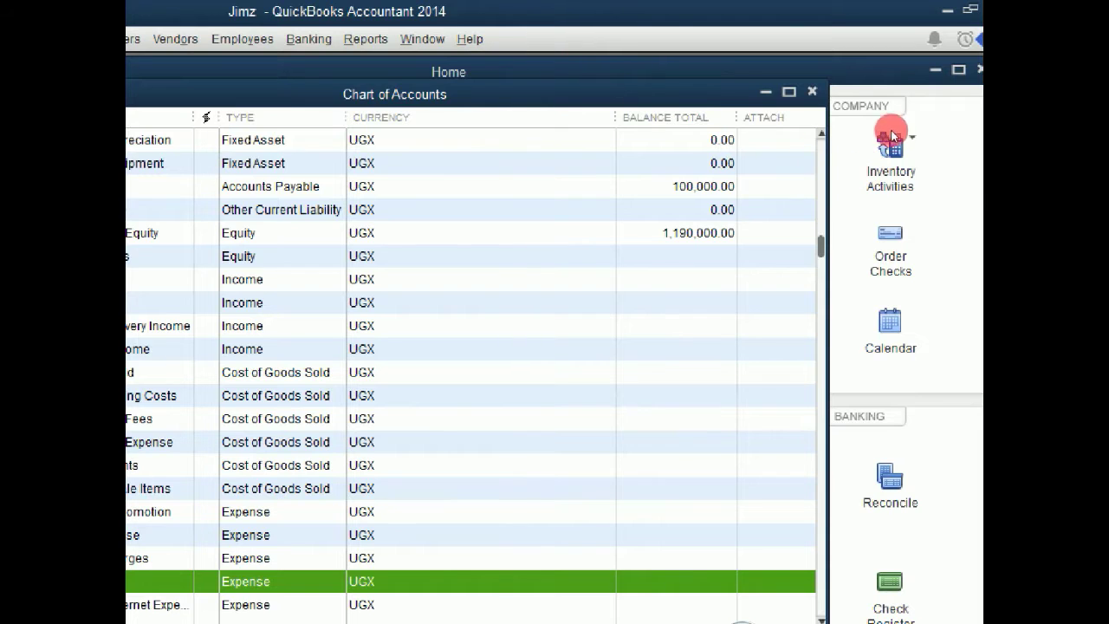
scroll(861, 163, "up", 2)
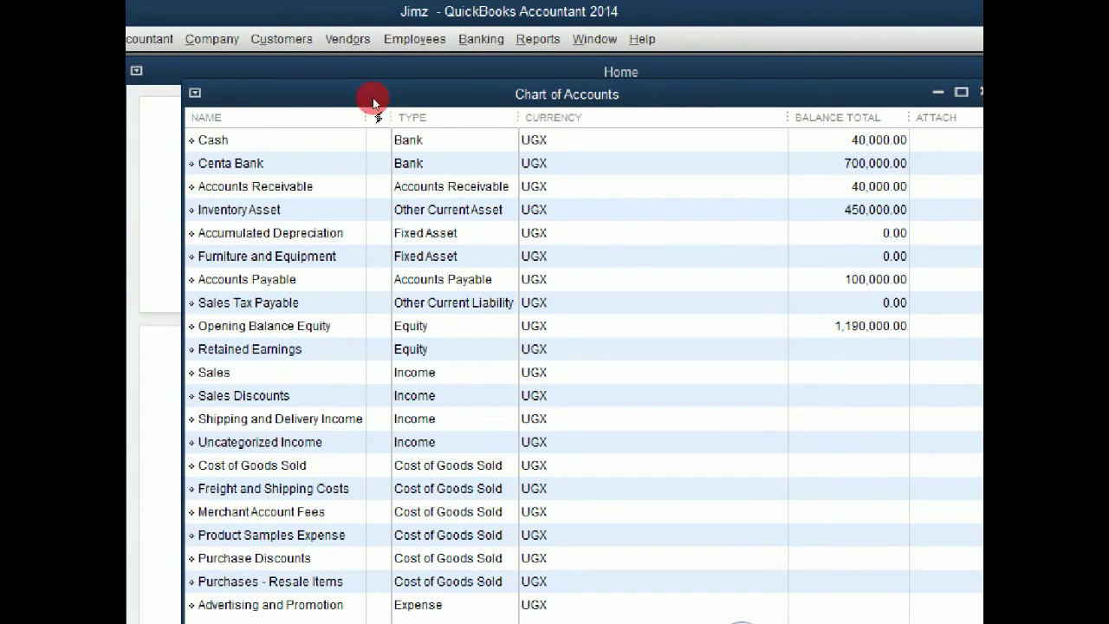
Open the register of the Cash account and set the new transaction's date to 06/07/2021.
double_click(364, 139)
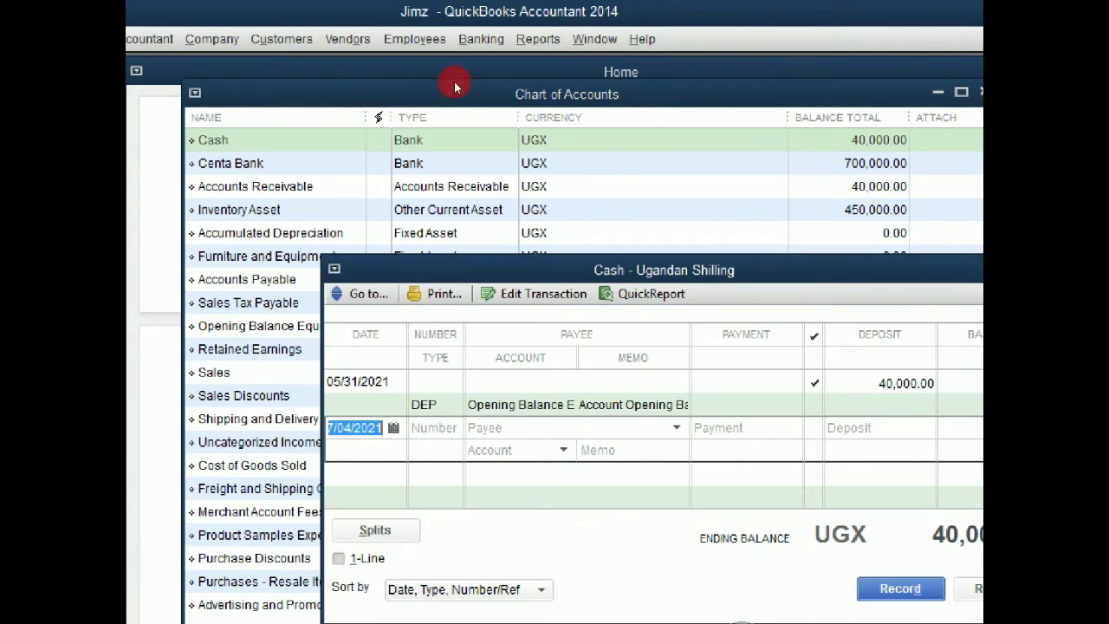
mouse_move(598, 270)
left_mouse_down()
mouse_move(430, 146)
mouse_move(457, 151)
left_mouse_up()
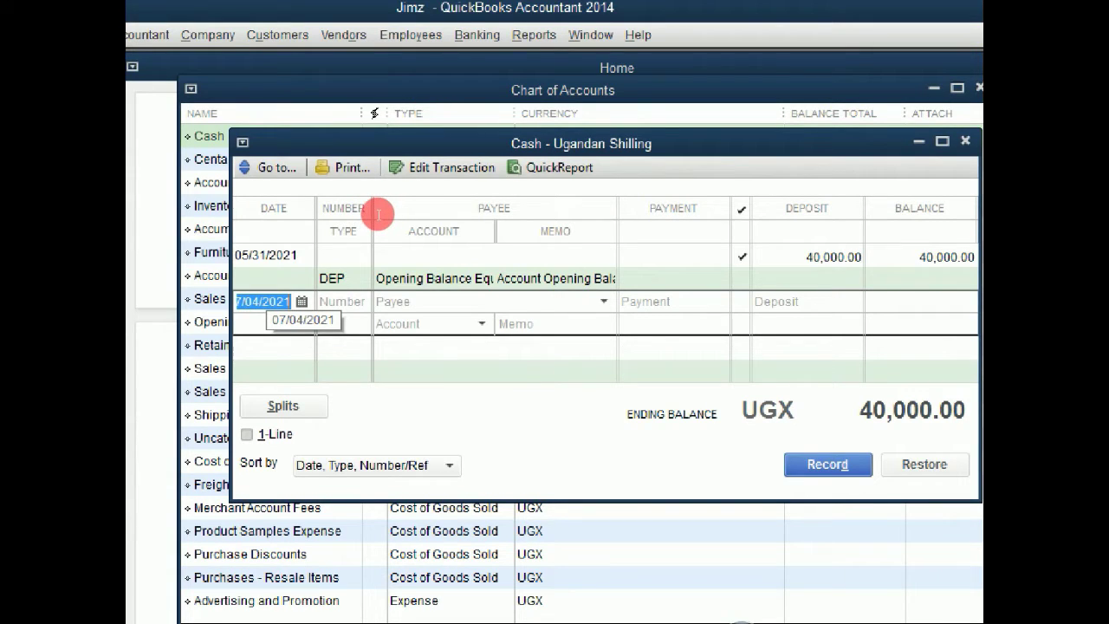
left_click(302, 302)
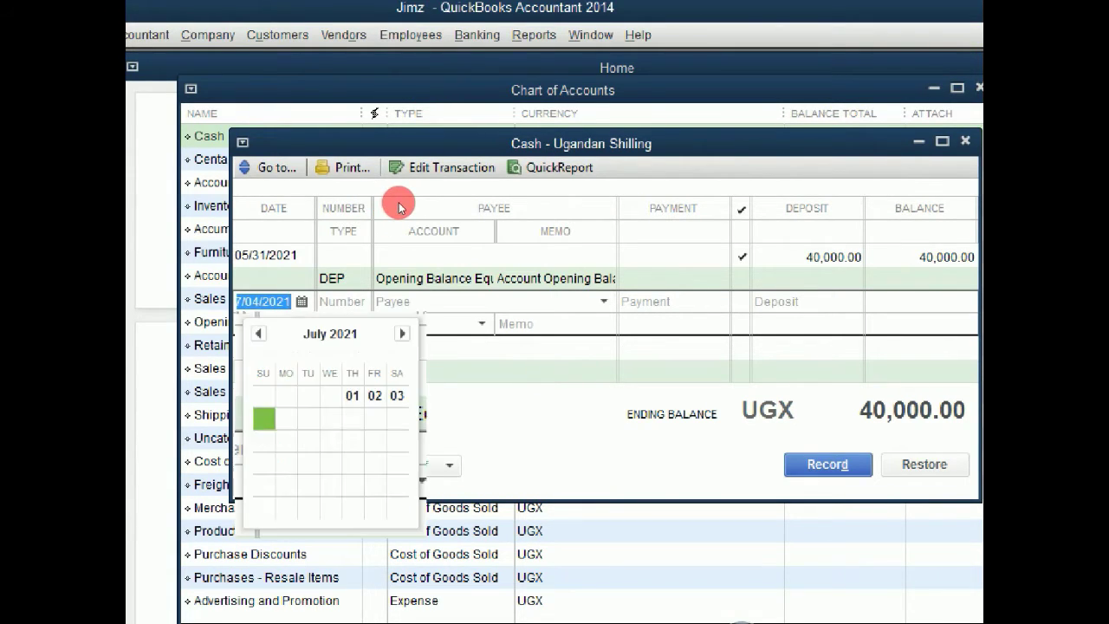
key("Page_Up")
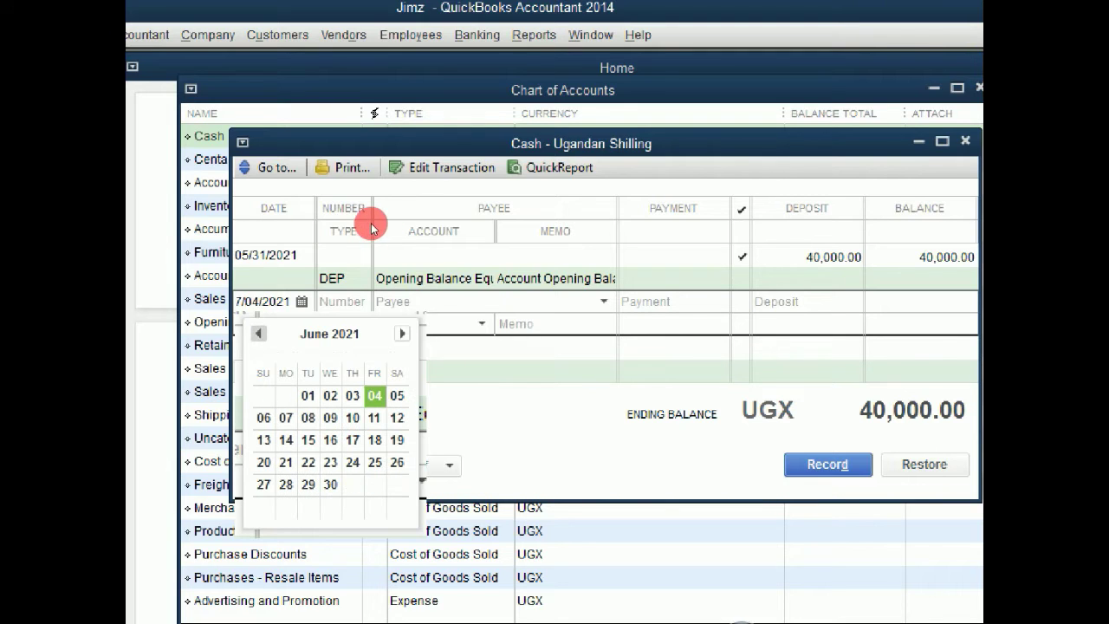
key("Down")
key("Left")
key("Left")
key("Left")
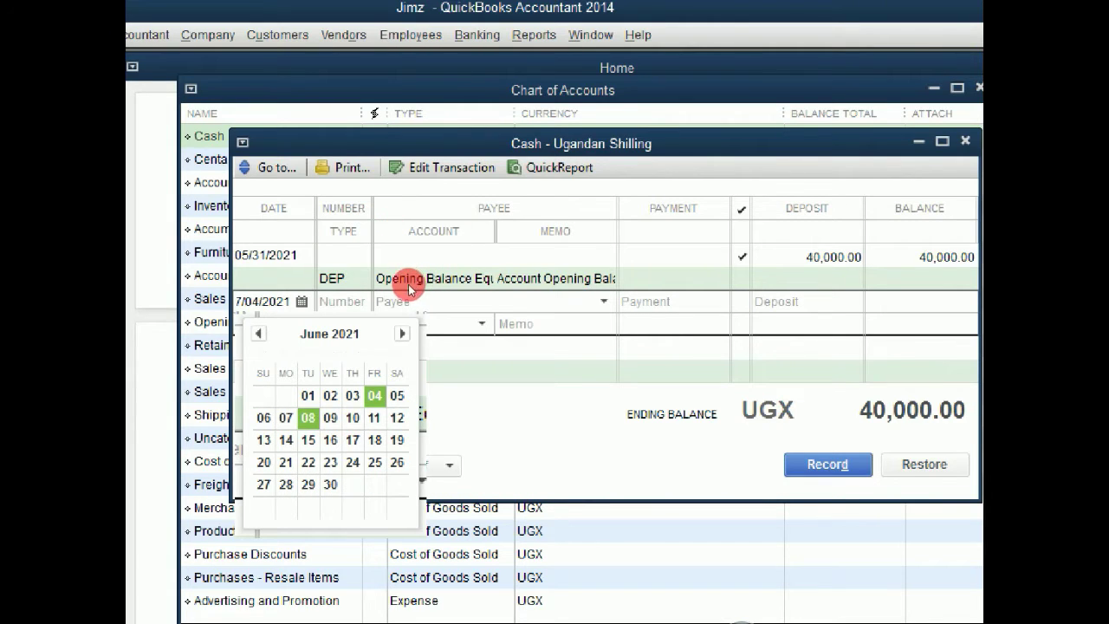
key("Left")
key("Left")
key("Right")
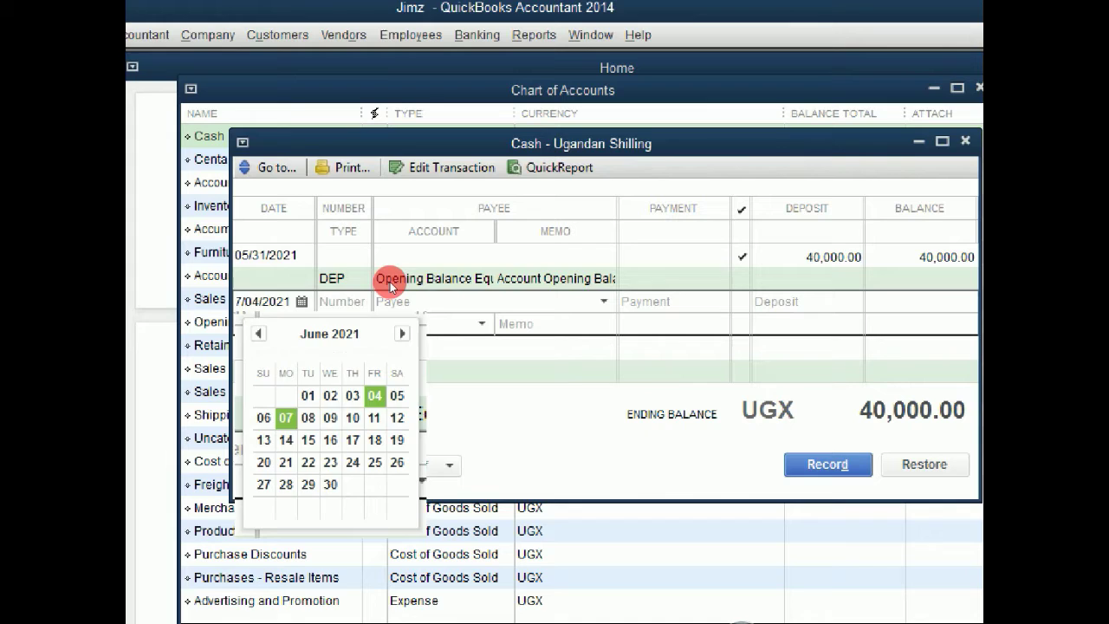
key("Return")
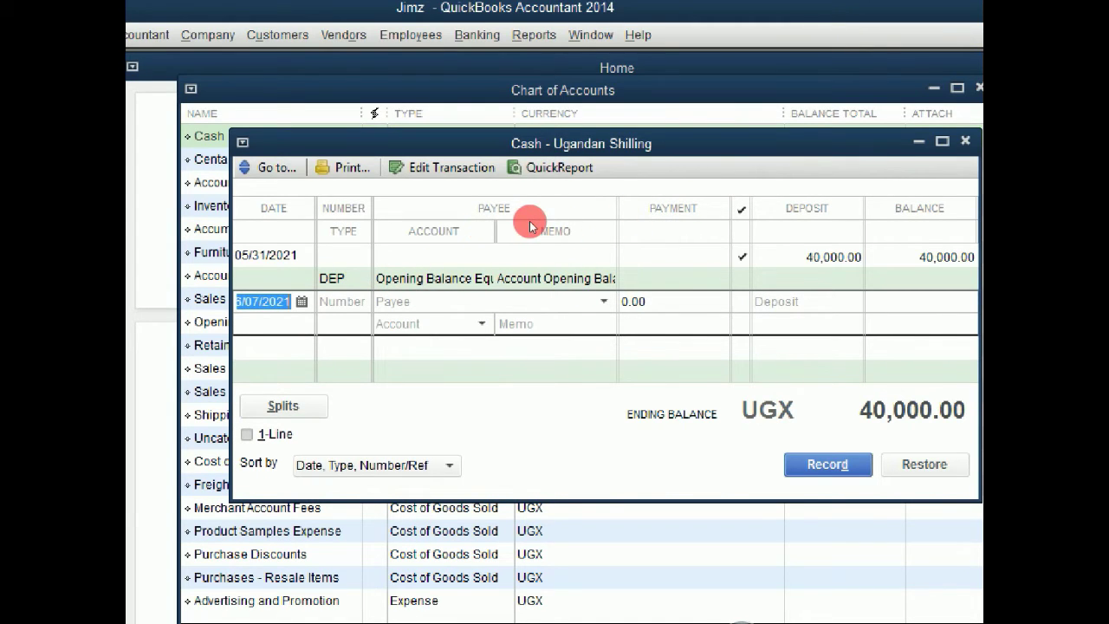
Assign the transaction to the Cleaning up expense account and enter a memo stating whom the money was paid to.
left_click(482, 324)
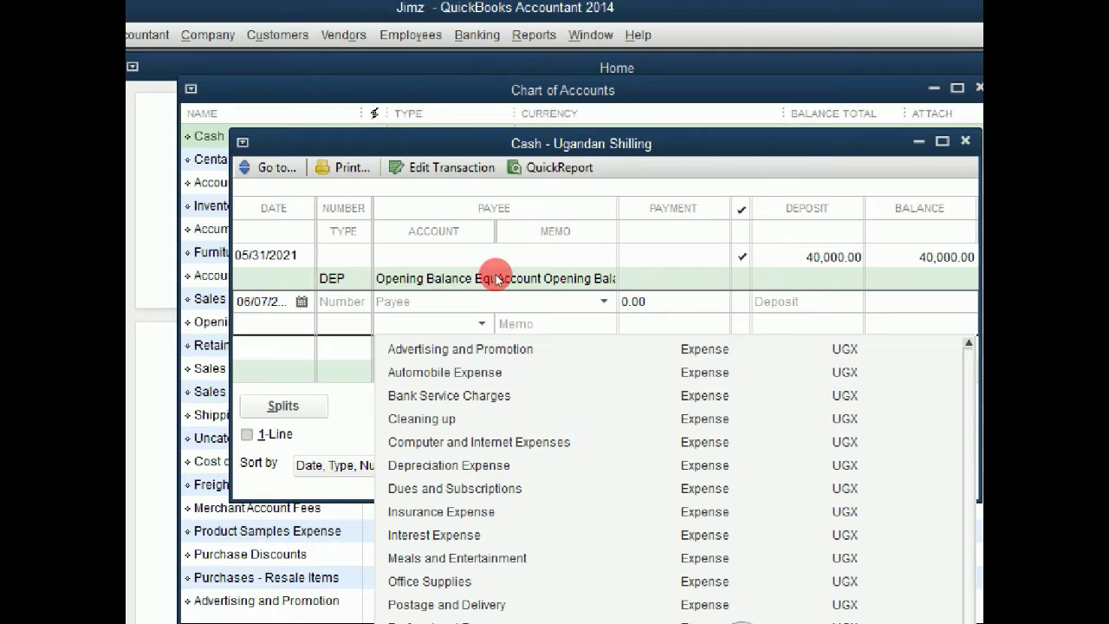
left_click(425, 418)
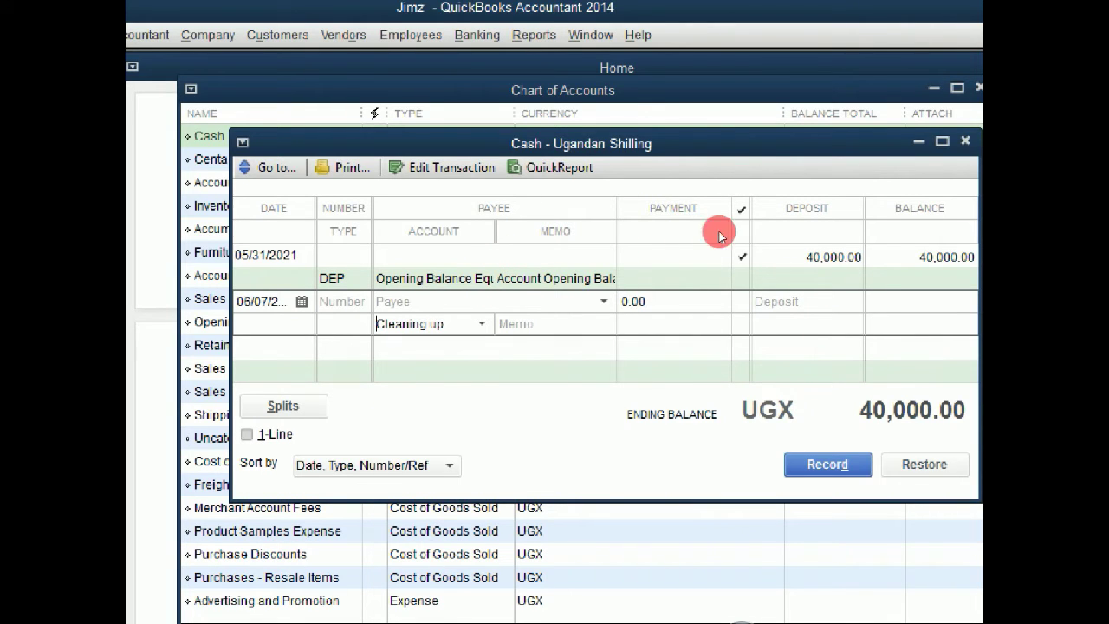
key("Tab")
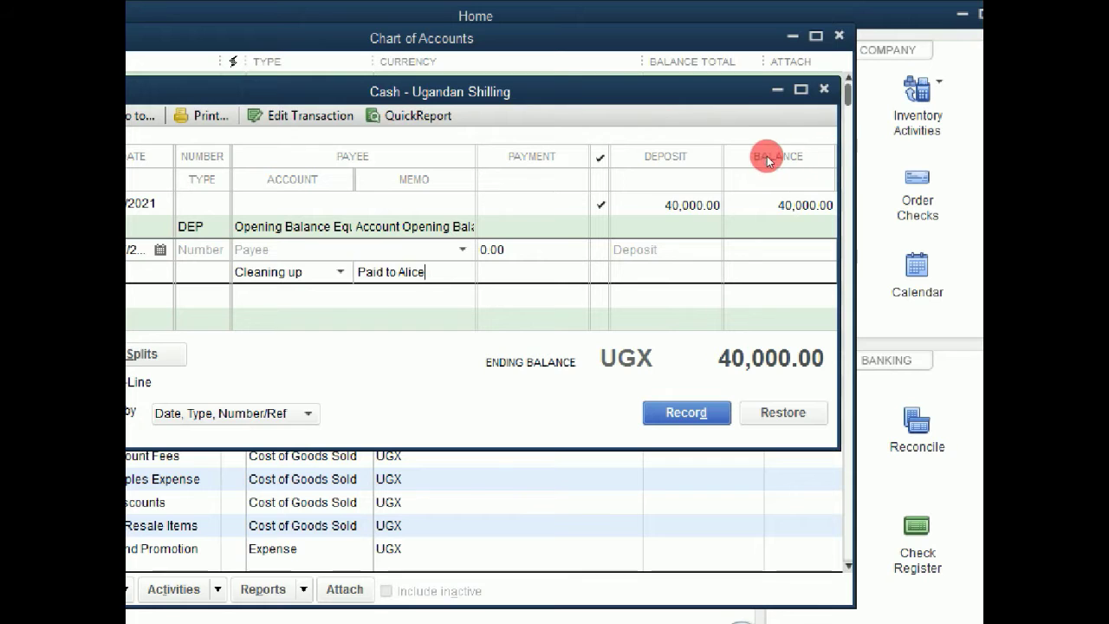
Enter a payment amount of 20000 and record the cleaning transaction in the Cash register.
left_click_drag(636, 97, 666, 95)
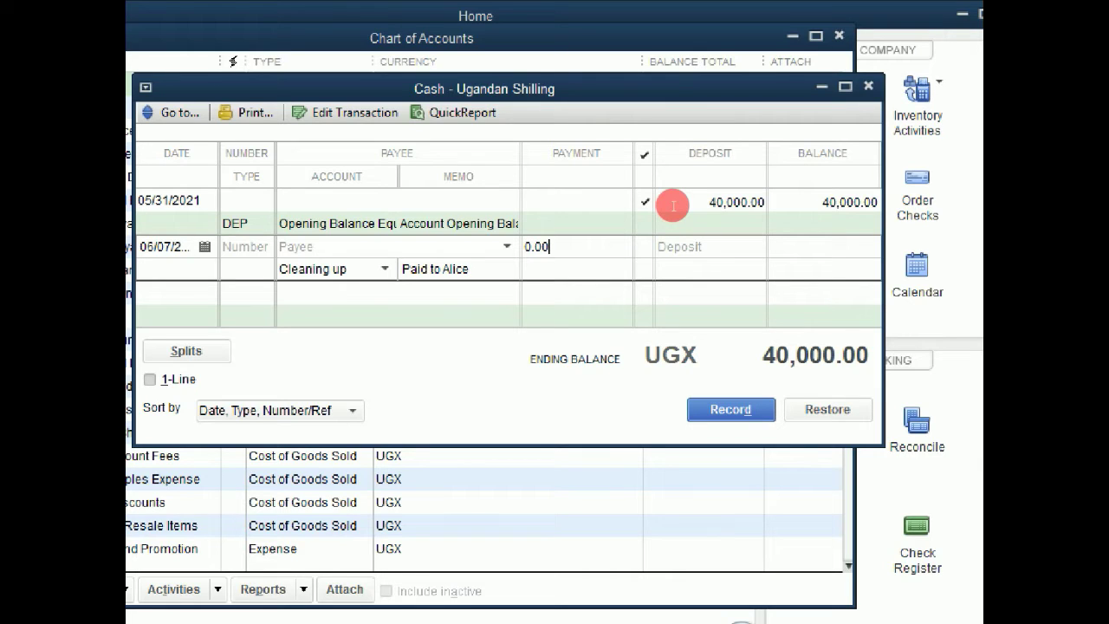
key("shift+Home")
type("2")
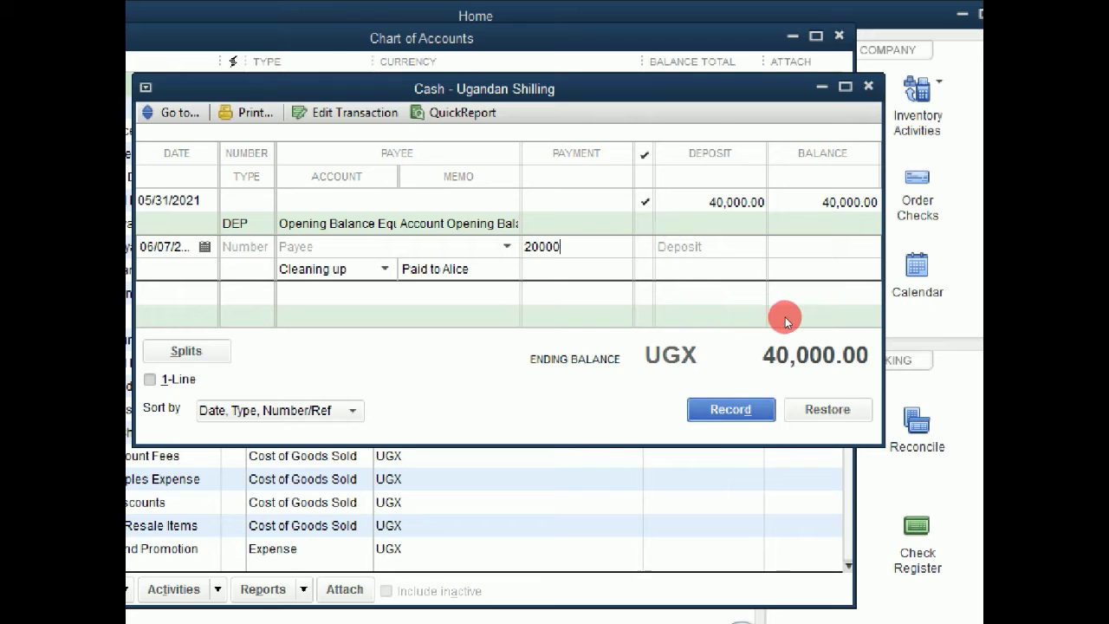
key("Return")
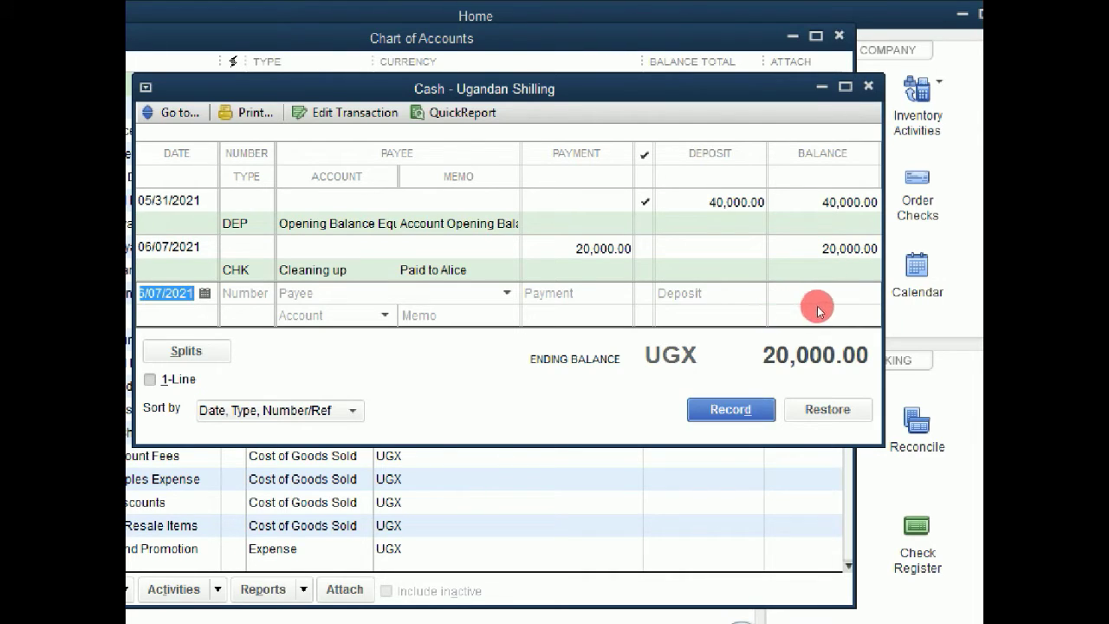
Close the Cash register and check the posted entry in the QuickReport of the Cleaning up expense account.
left_click(868, 86)
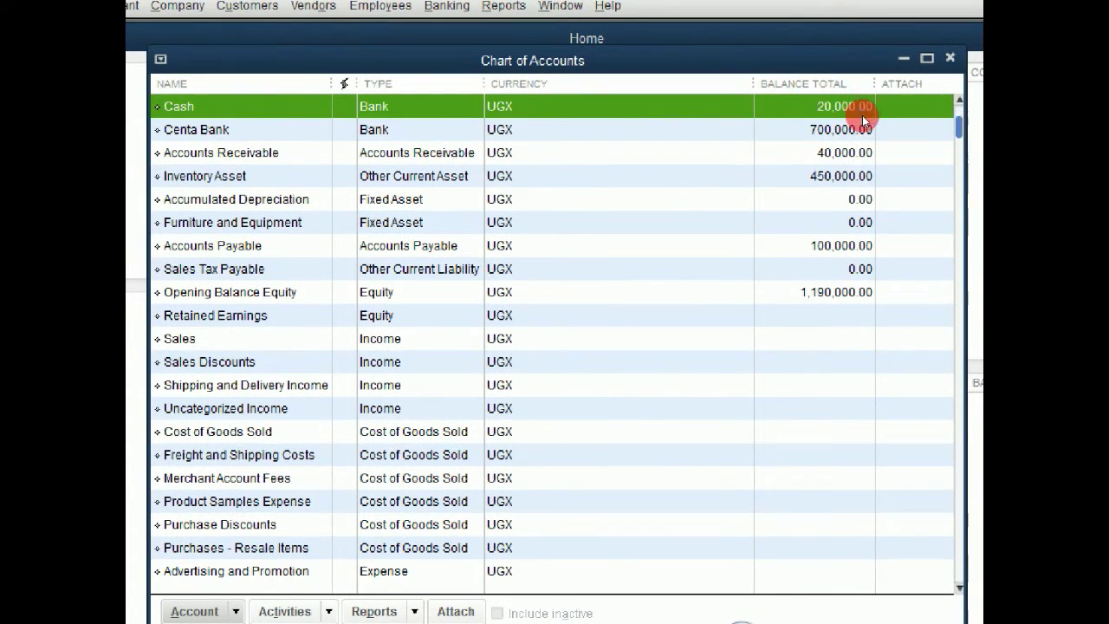
scroll(860, 113, "down", 2)
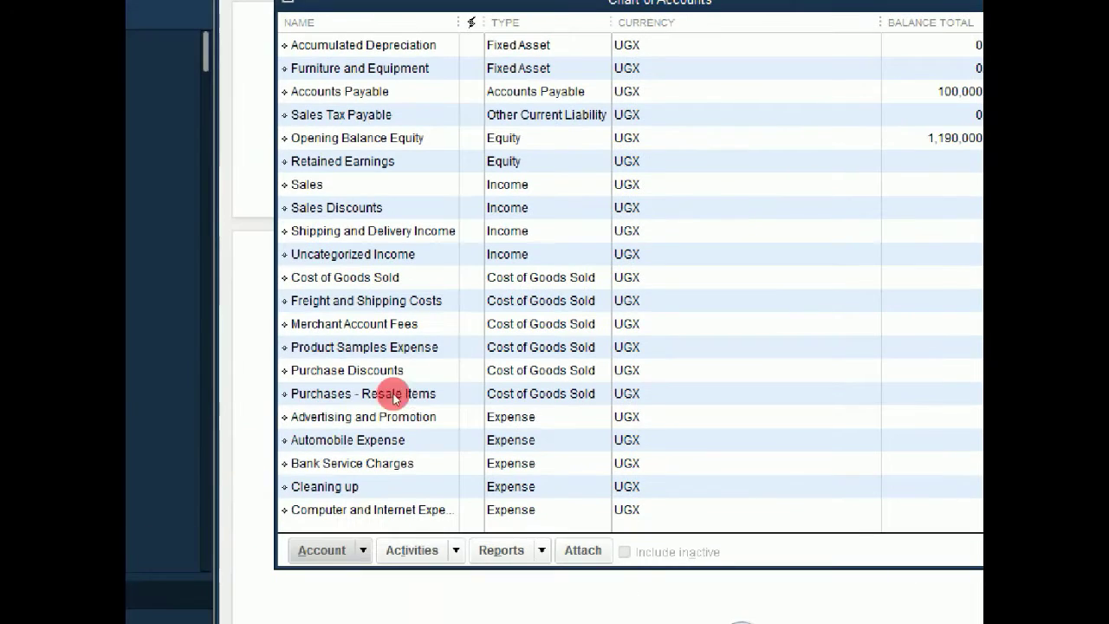
left_click(254, 537)
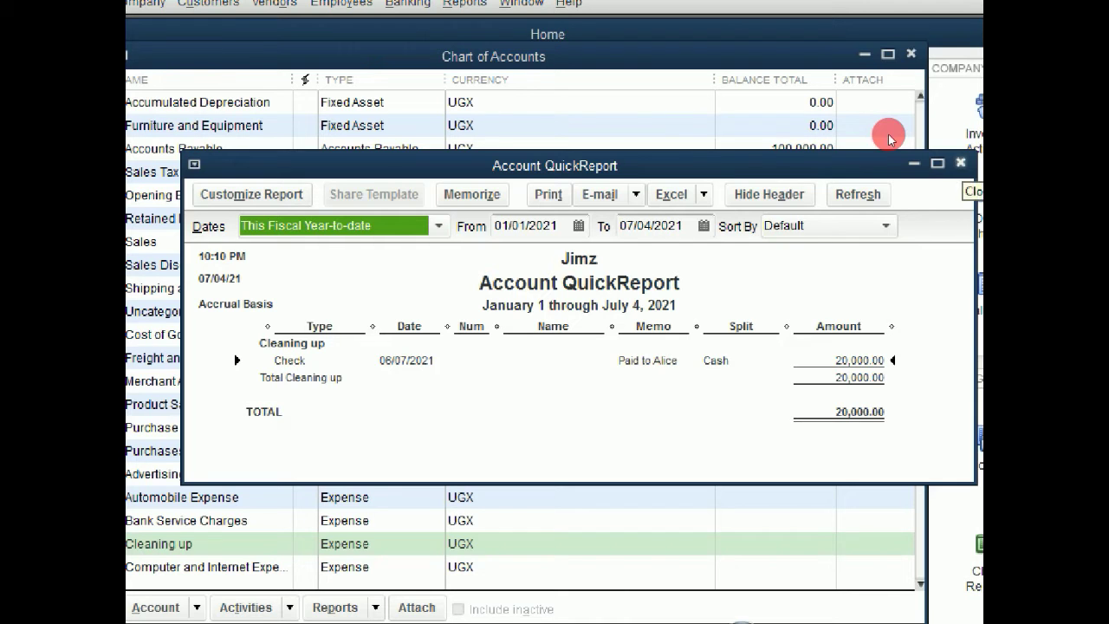
left_click(961, 163)
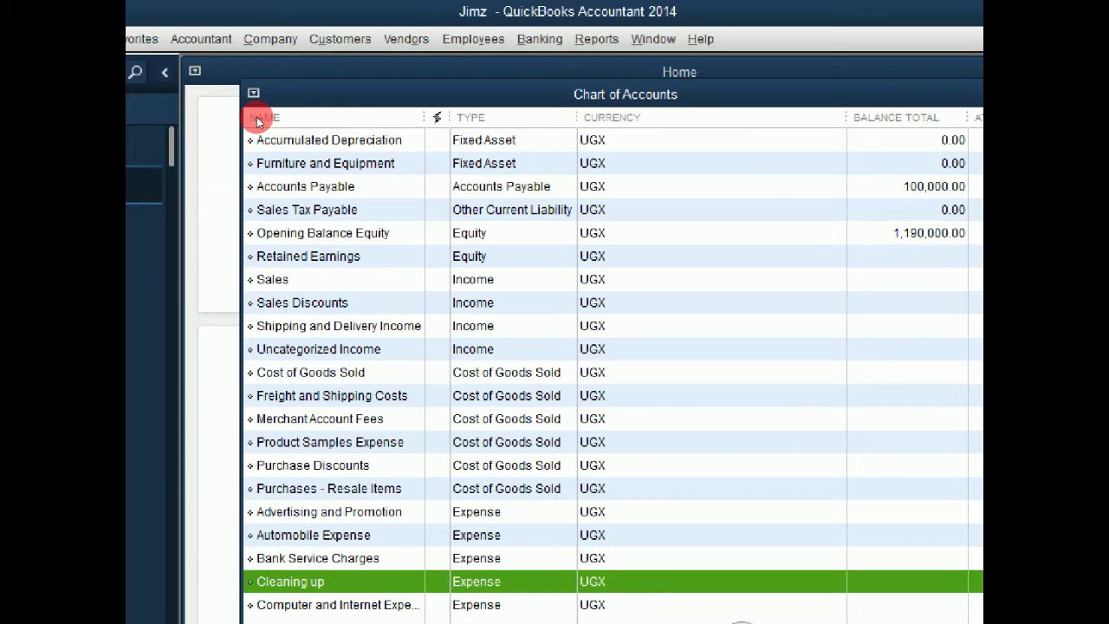
Bring the start of the account list into view and open the register of the Cash account.
left_click_drag(536, 67, 500, 52)
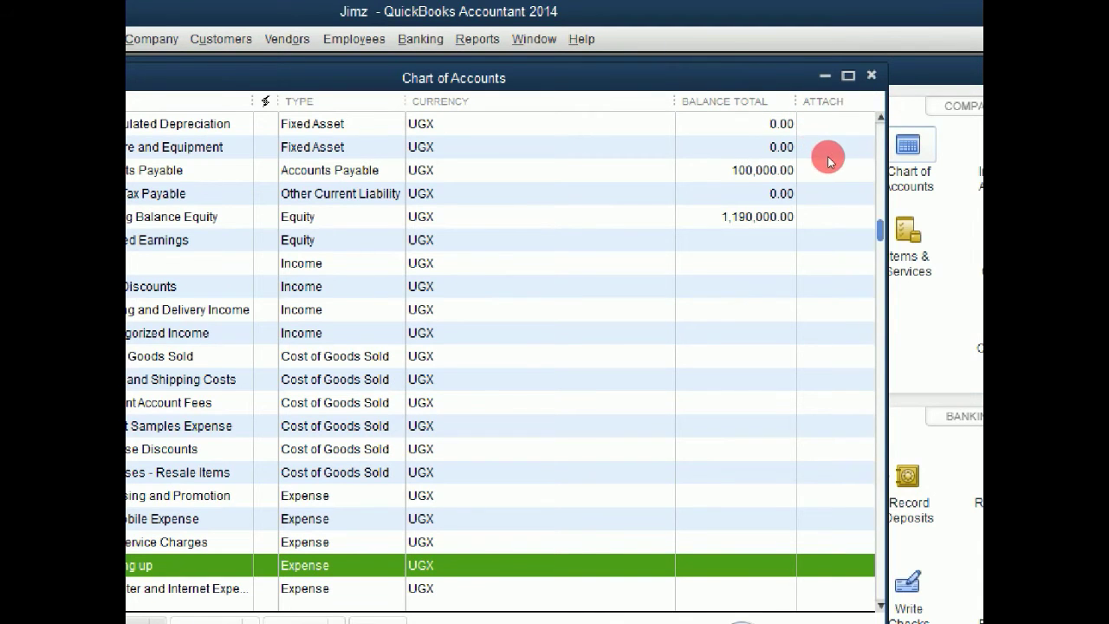
scroll(819, 121, "up", 2)
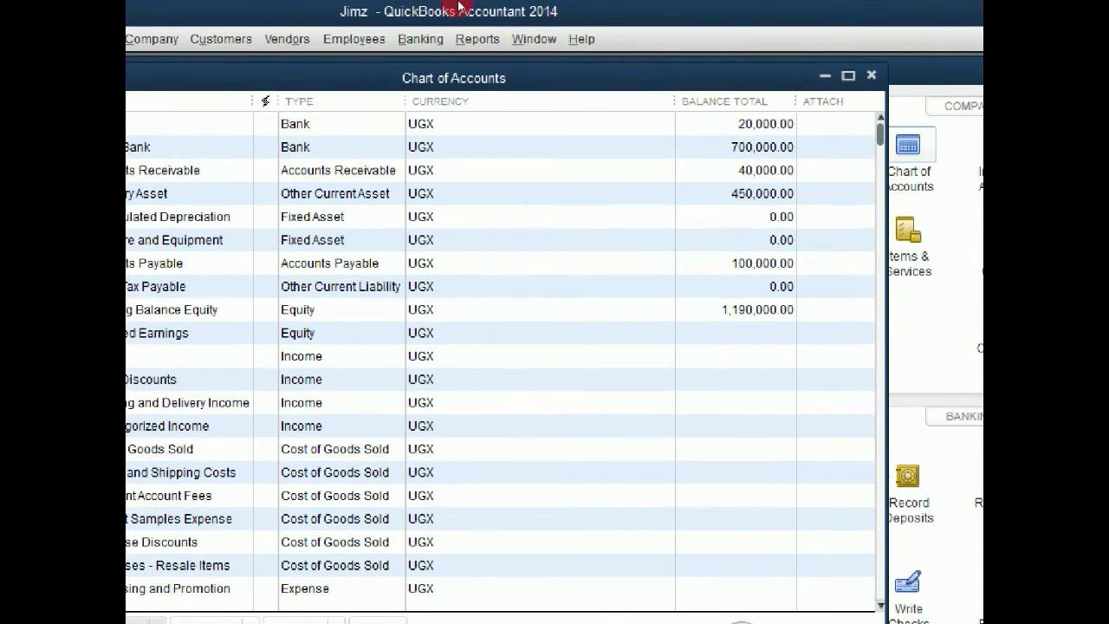
left_click_drag(422, 61, 465, 44)
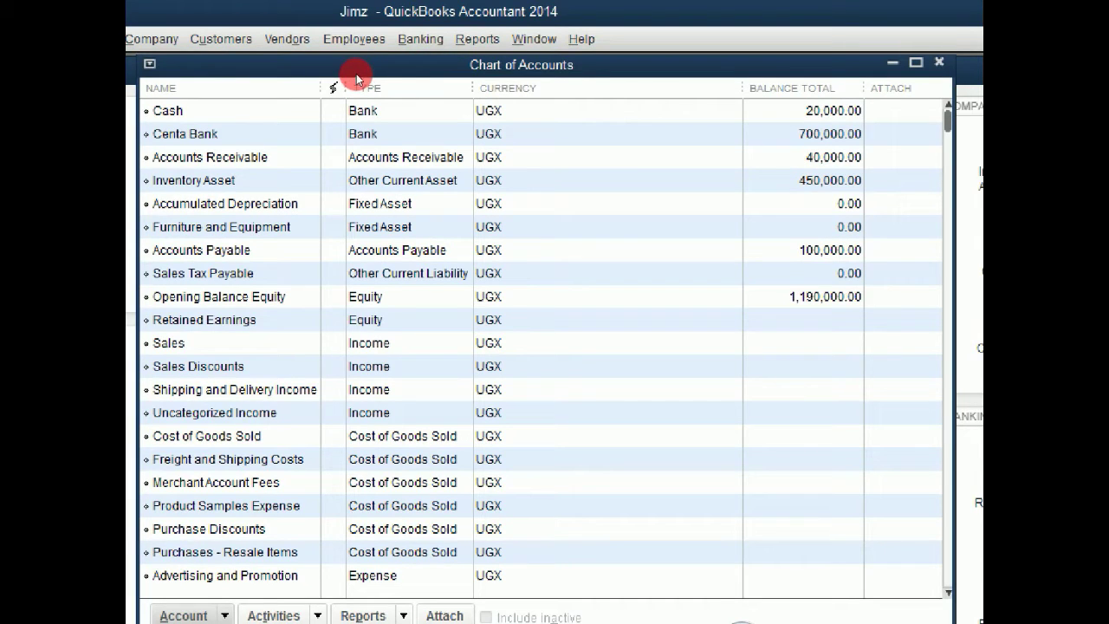
double_click(356, 103)
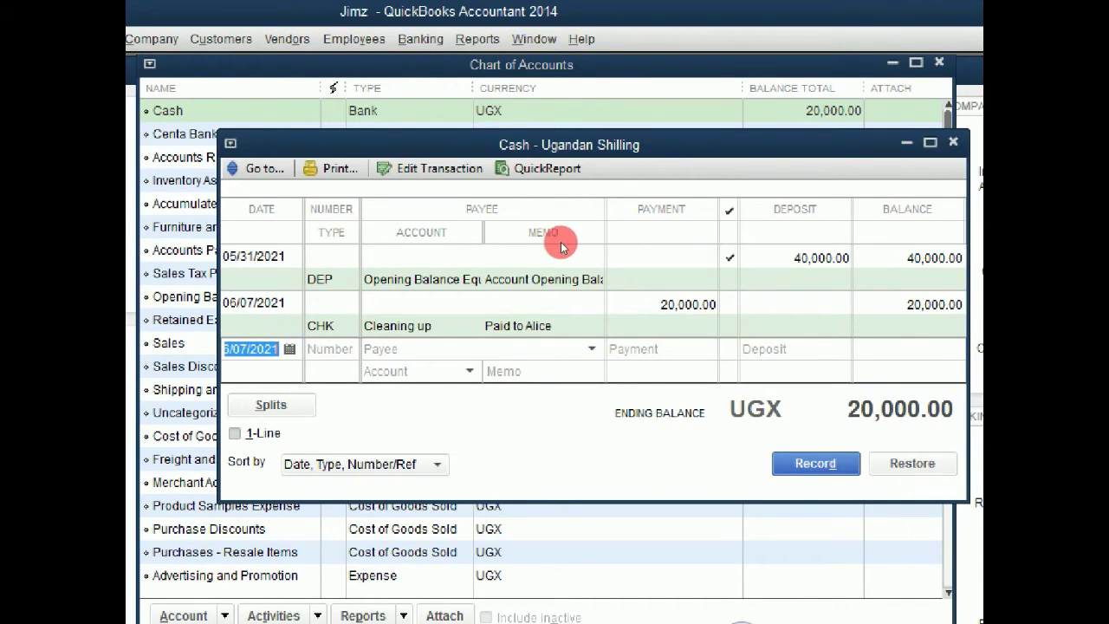
Look up a blowing account for the new Cash transaction and start adding a new account from its account choices.
key("Down")
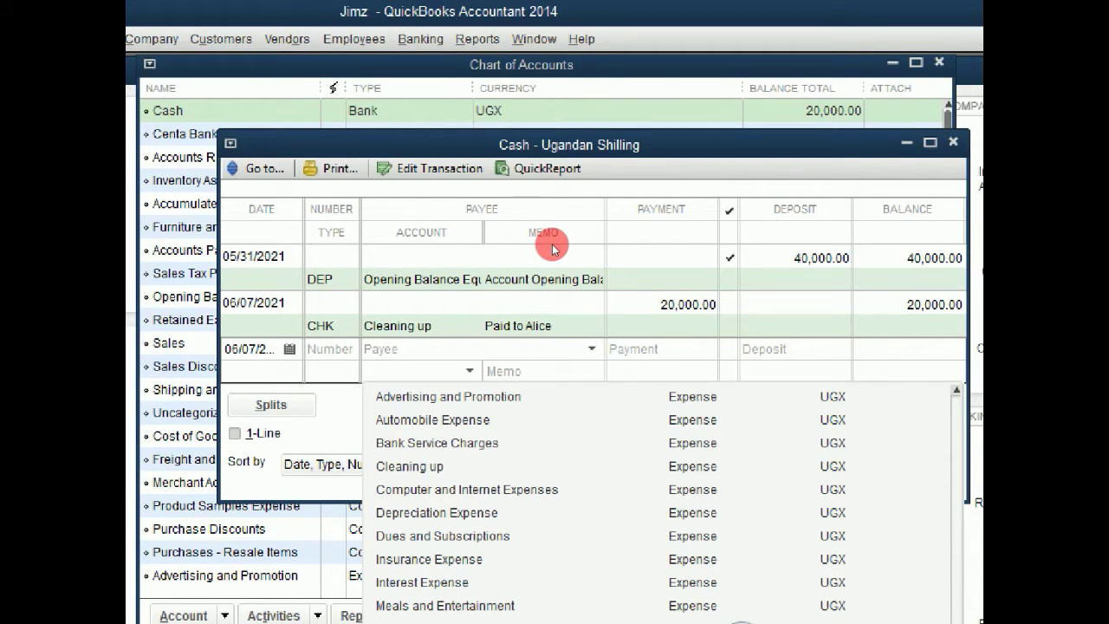
type("blo")
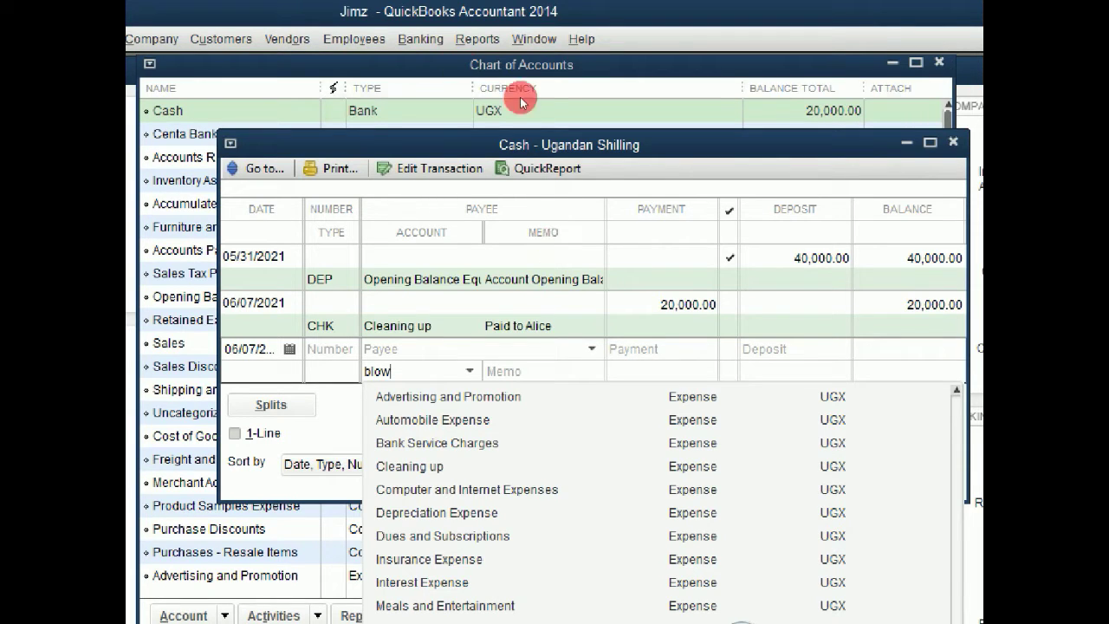
key("BackSpace")
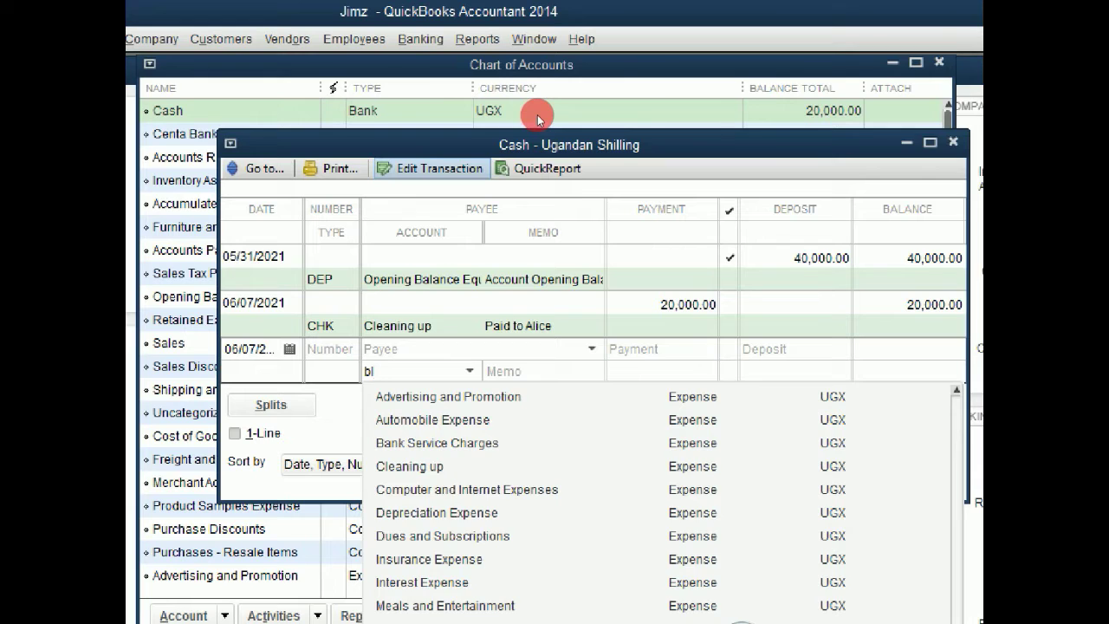
key("BackSpace")
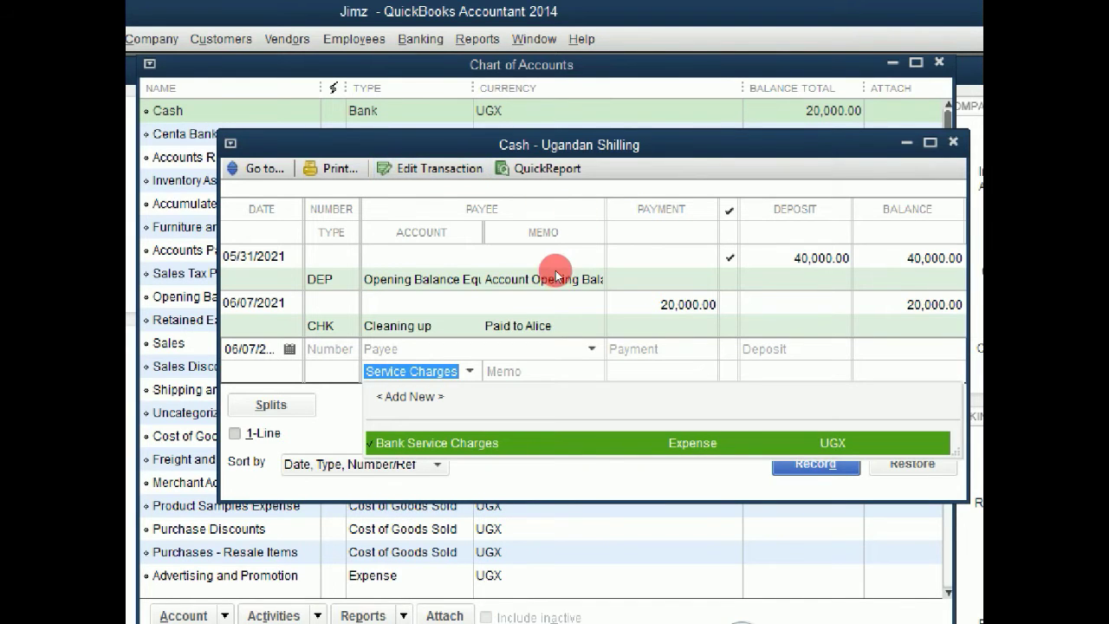
key("BackSpace")
key("BackSpace")
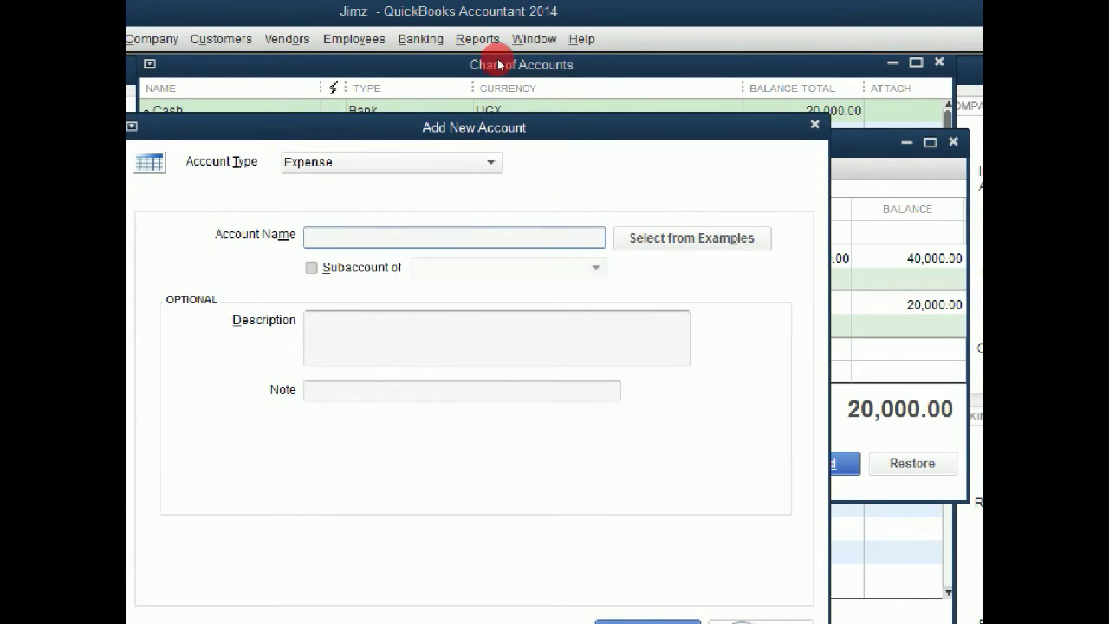
Create a new account of type Income named "Blwing services" and save it.
left_click_drag(475, 81, 514, 81)
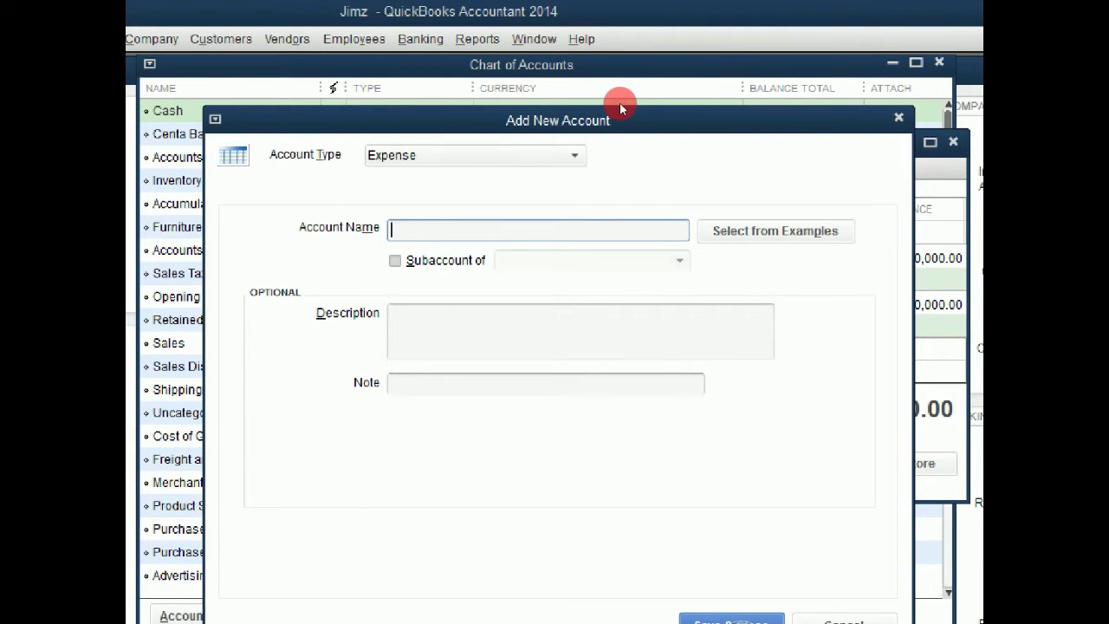
left_click(530, 155)
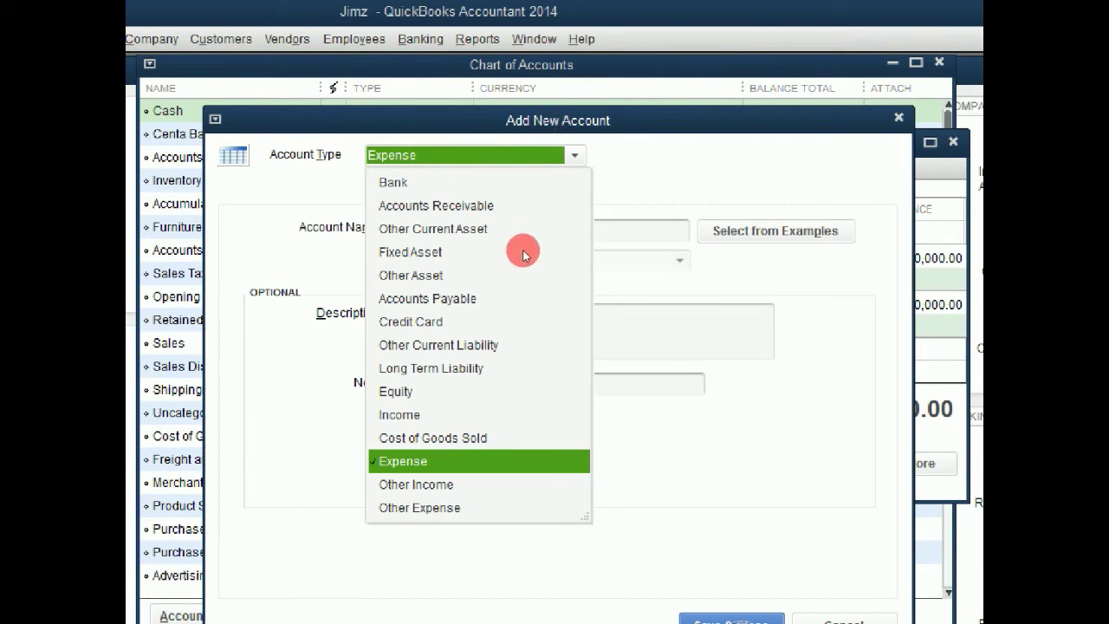
left_click(514, 279)
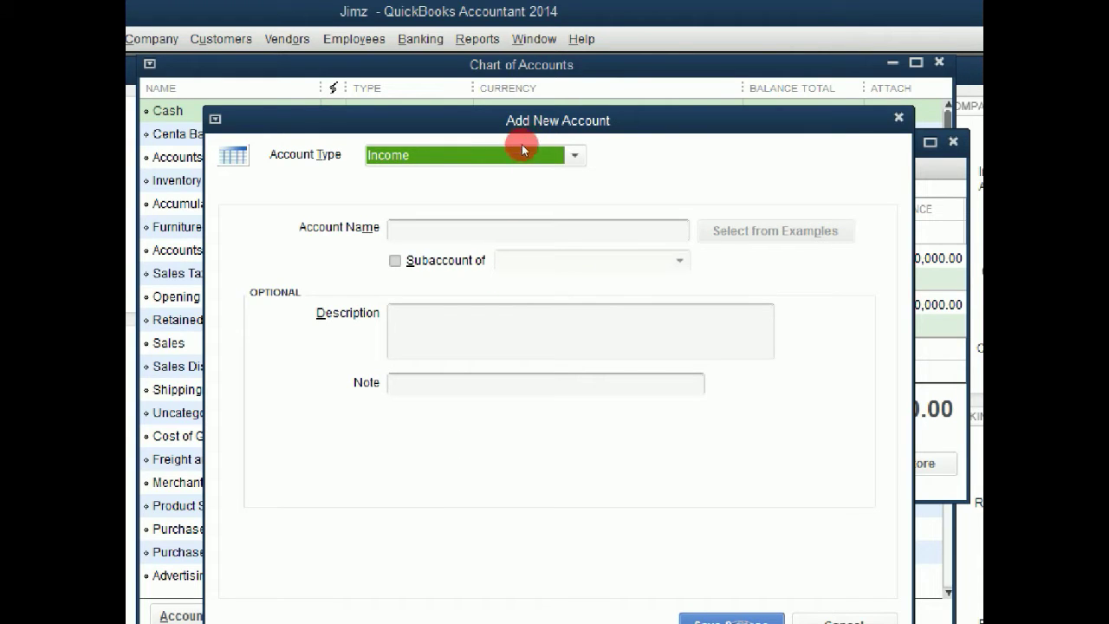
key("Tab")
type("B")
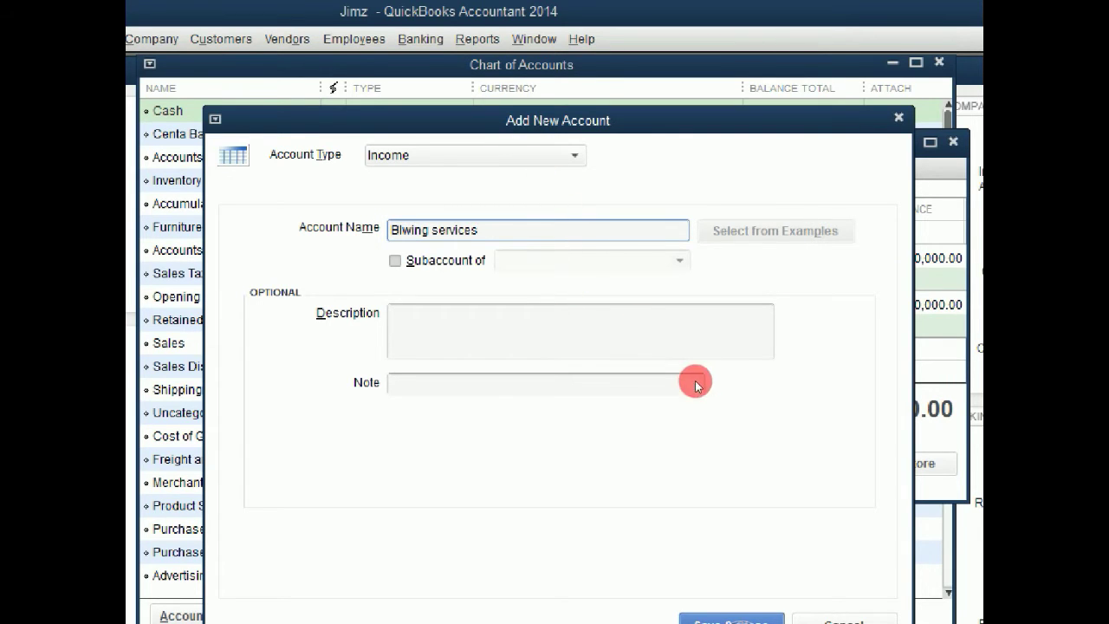
key("Return")
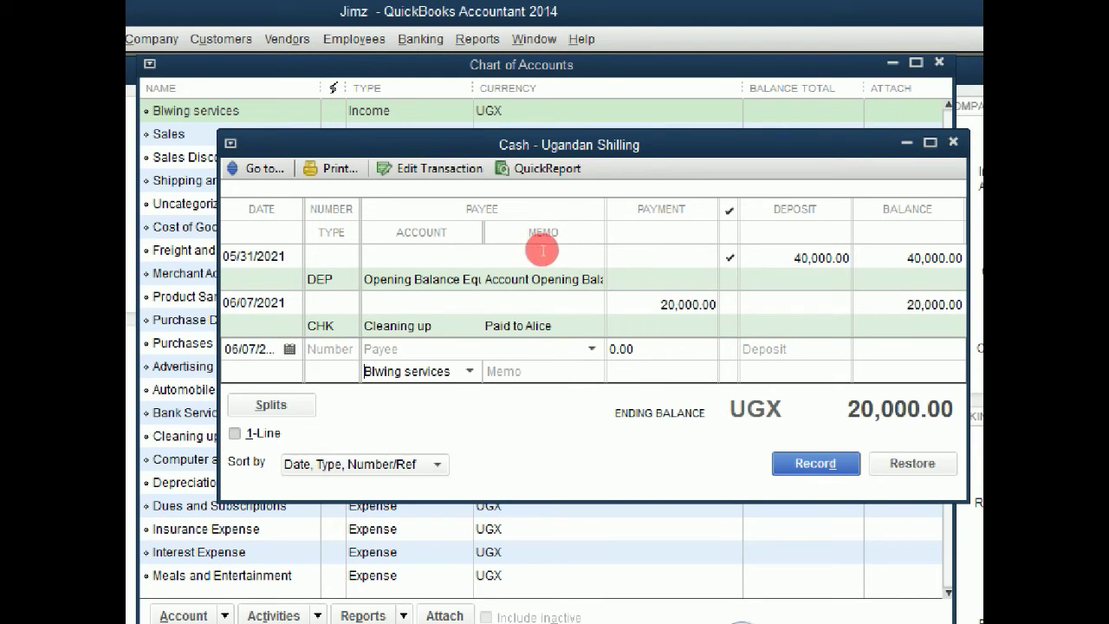
Close the Cash register without recording the unfinished transaction.
key("alt+Down")
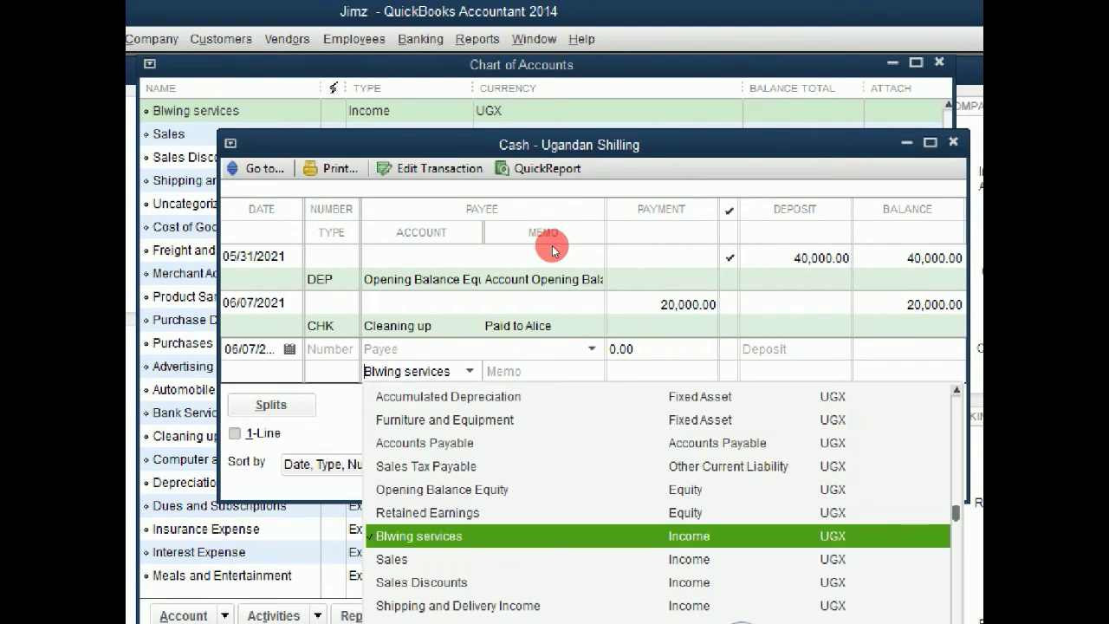
left_click(522, 362)
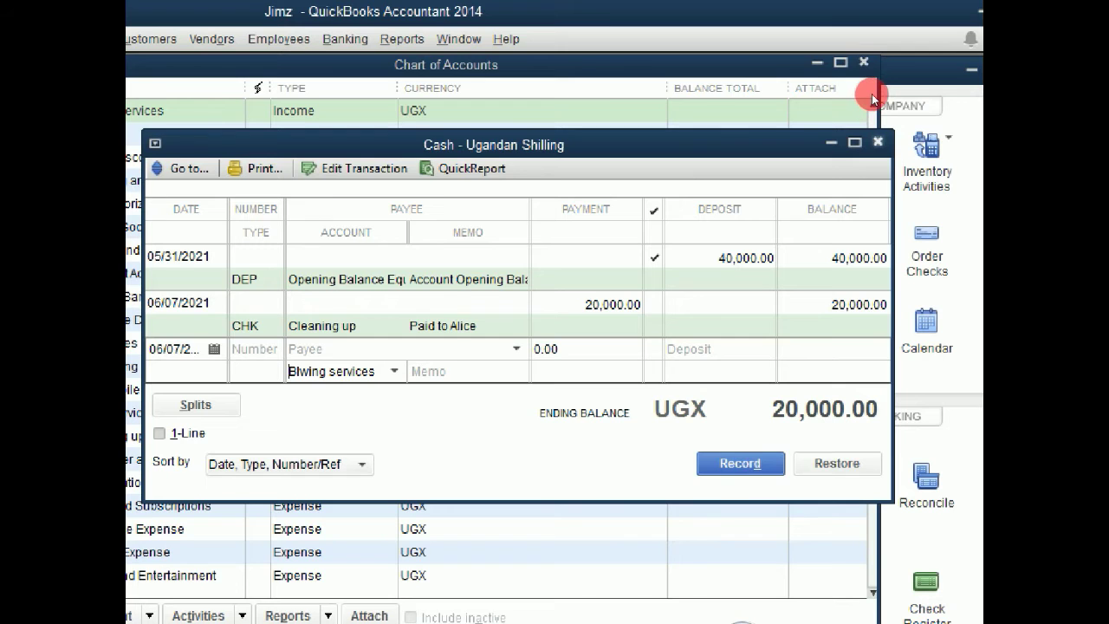
left_click(878, 141)
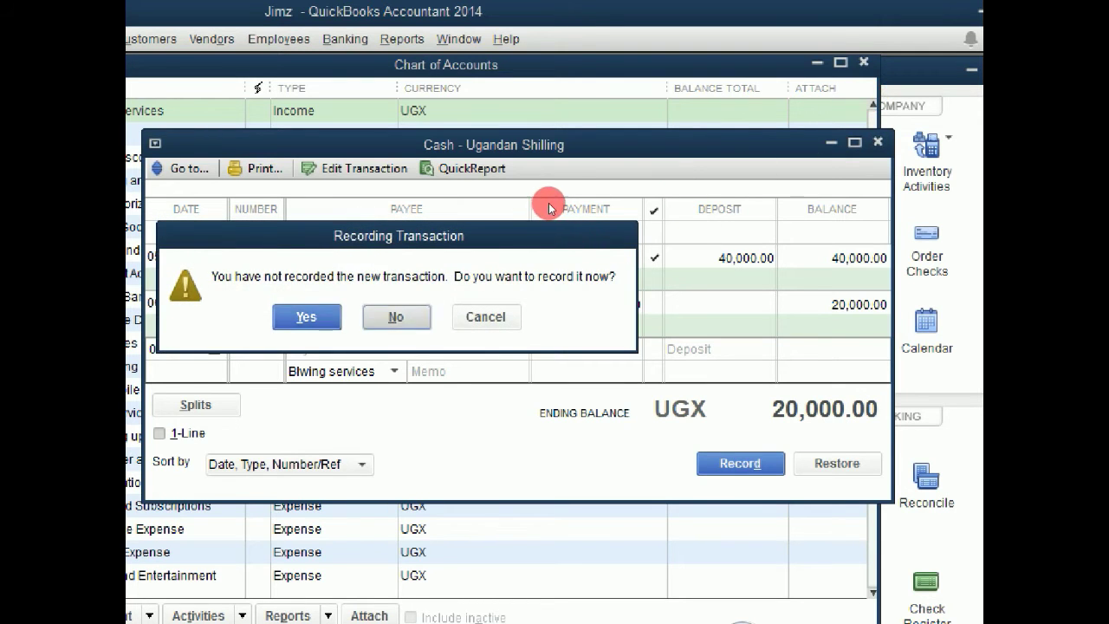
key("Return")
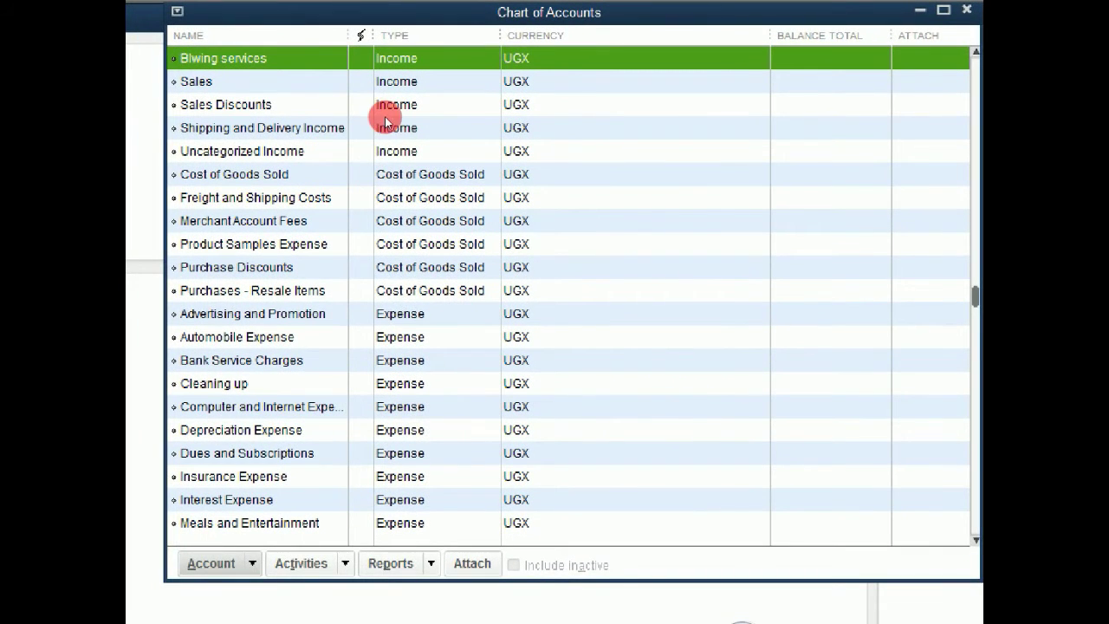
Edit the Blwing services income account, correct its name to "Blowing services" and save it.
right_click(379, 69)
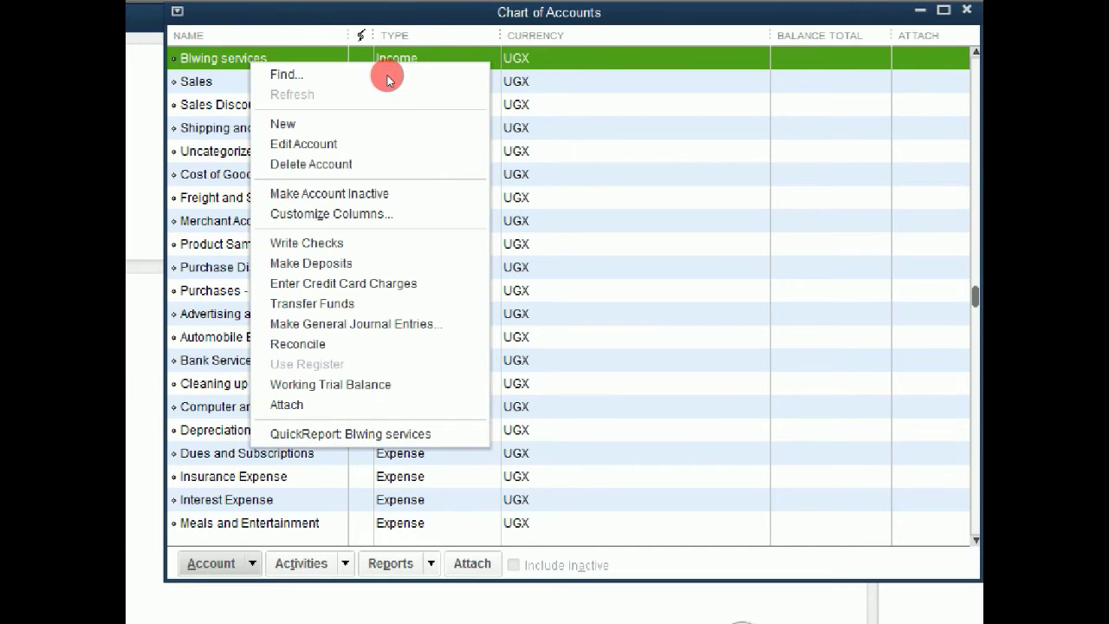
left_click(421, 137)
key("Home")
key("Right")
key("Right")
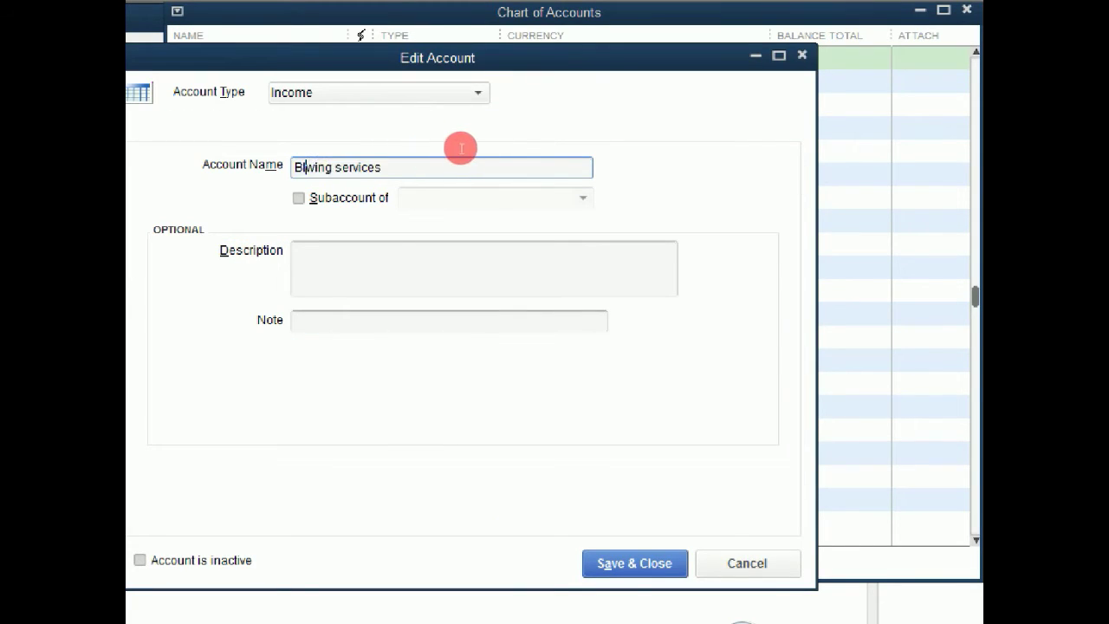
type("o")
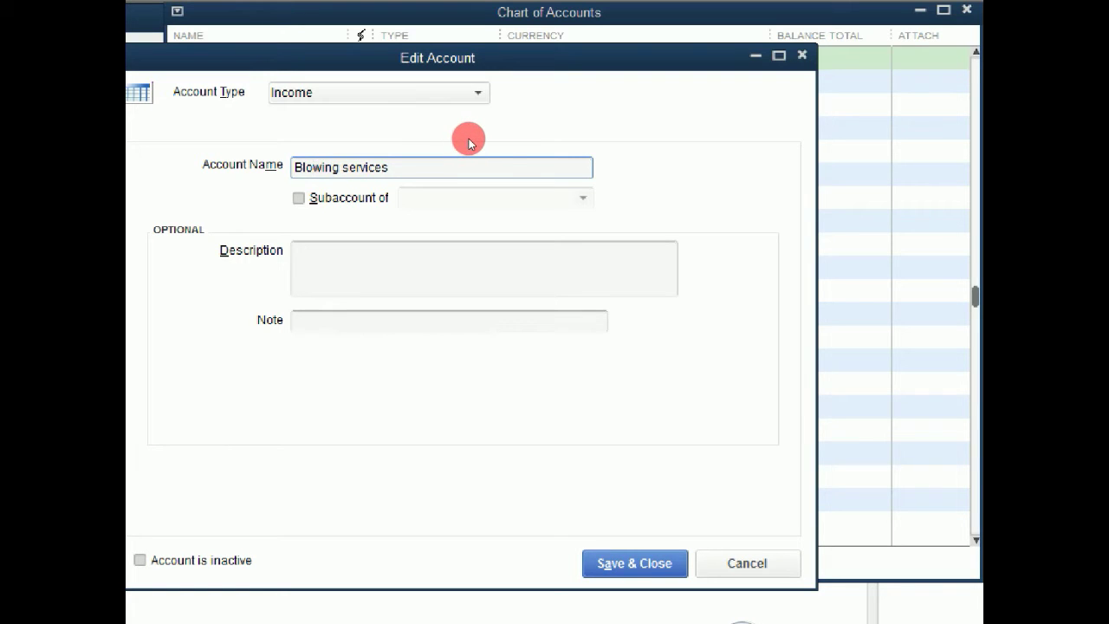
left_click(635, 563)
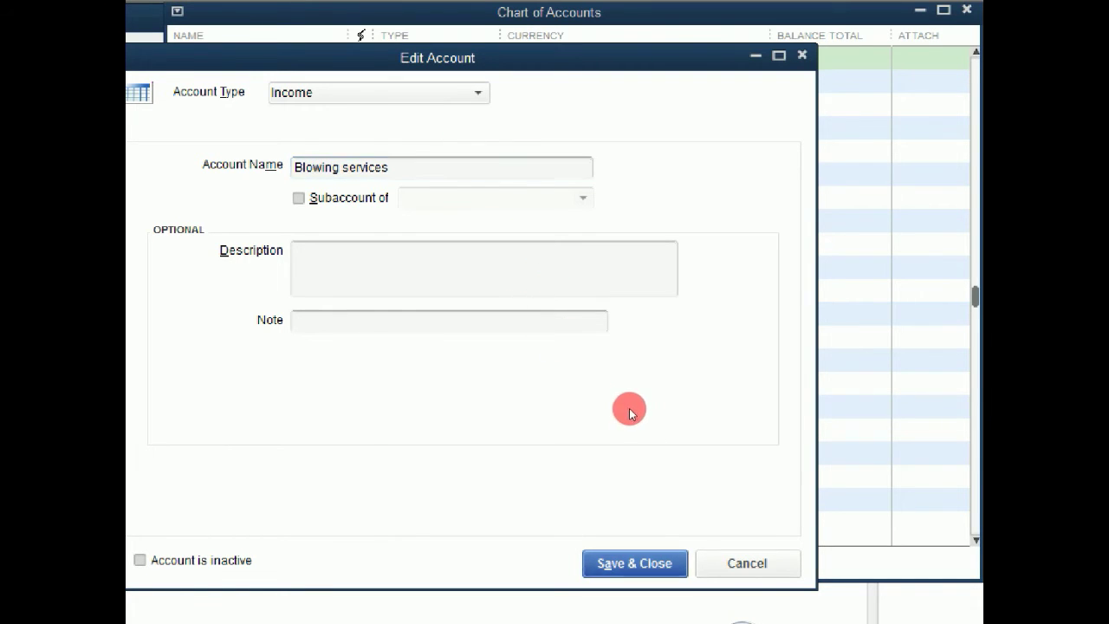
key("Return")
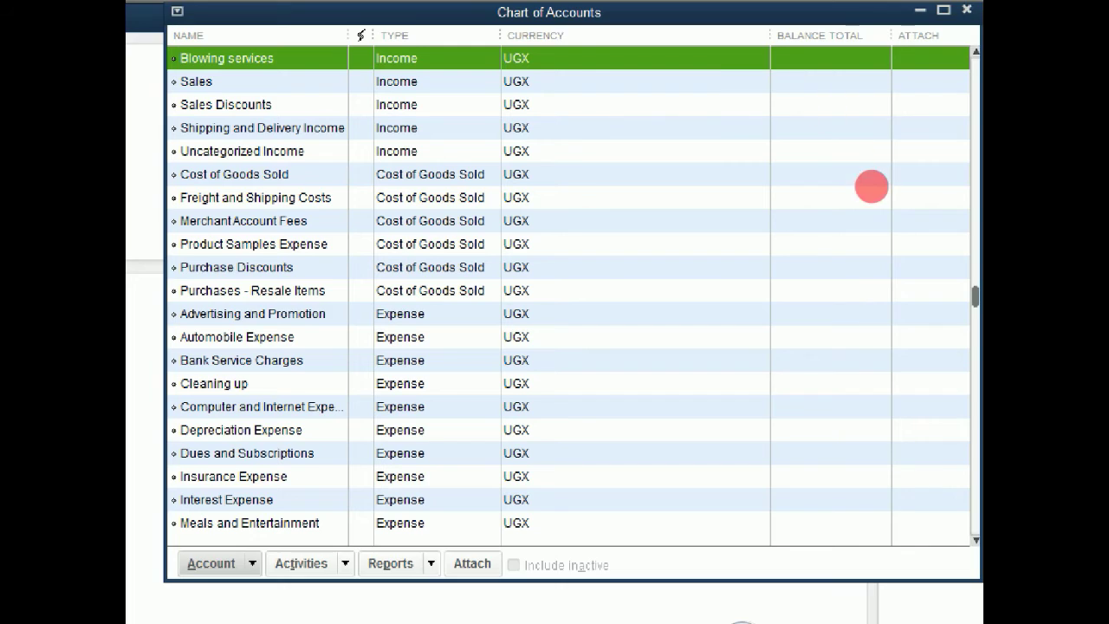
Reopen the Cash account's register and assign the new transaction to the Blowing services income account.
scroll(885, 260, "up", 4)
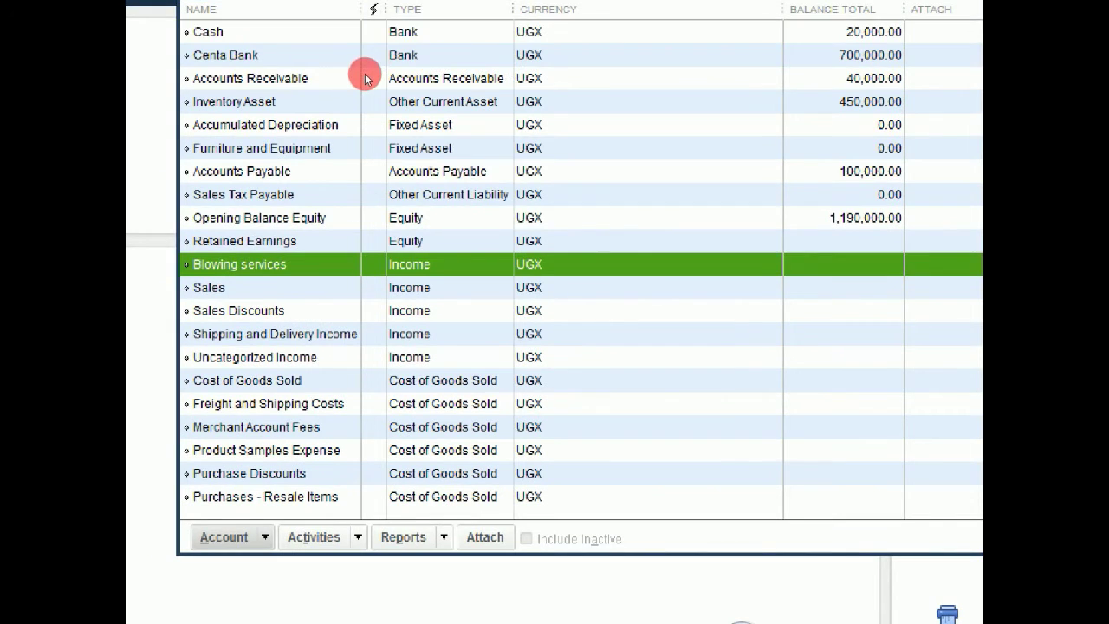
double_click(365, 35)
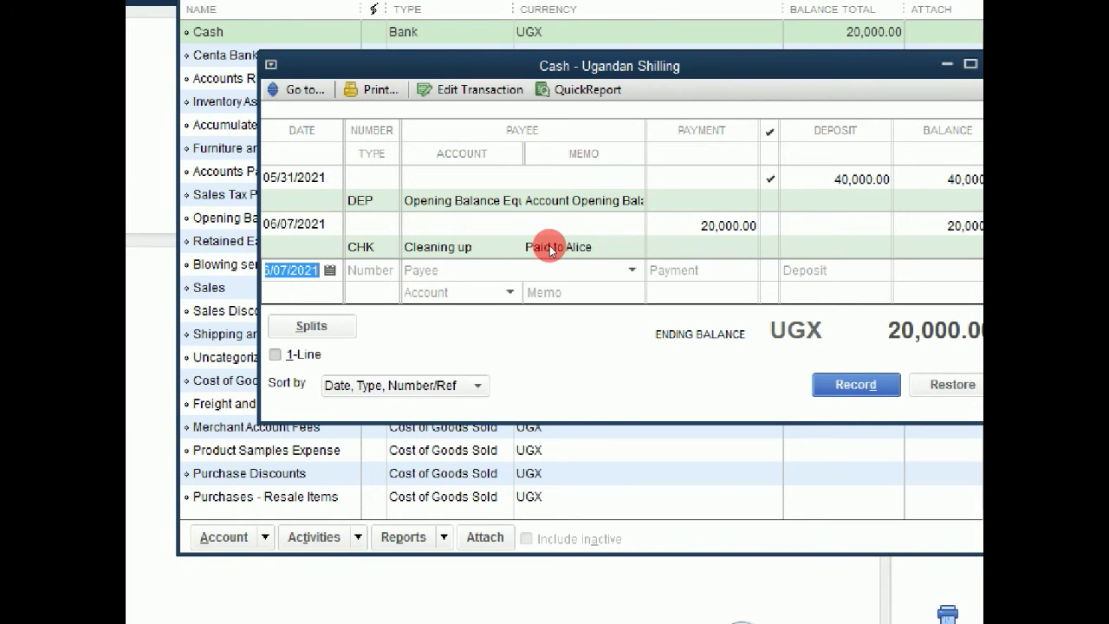
key("Tab")
key("Tab")
key("Tab")
key("Tab")
key("Tab")
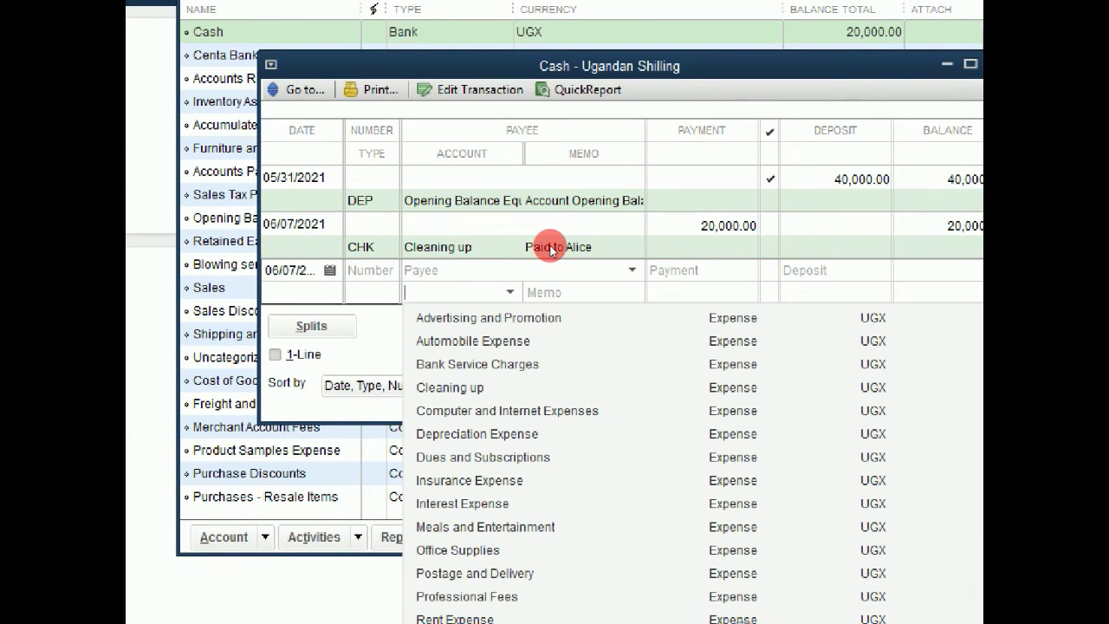
type("blw")
key("BackSpace")
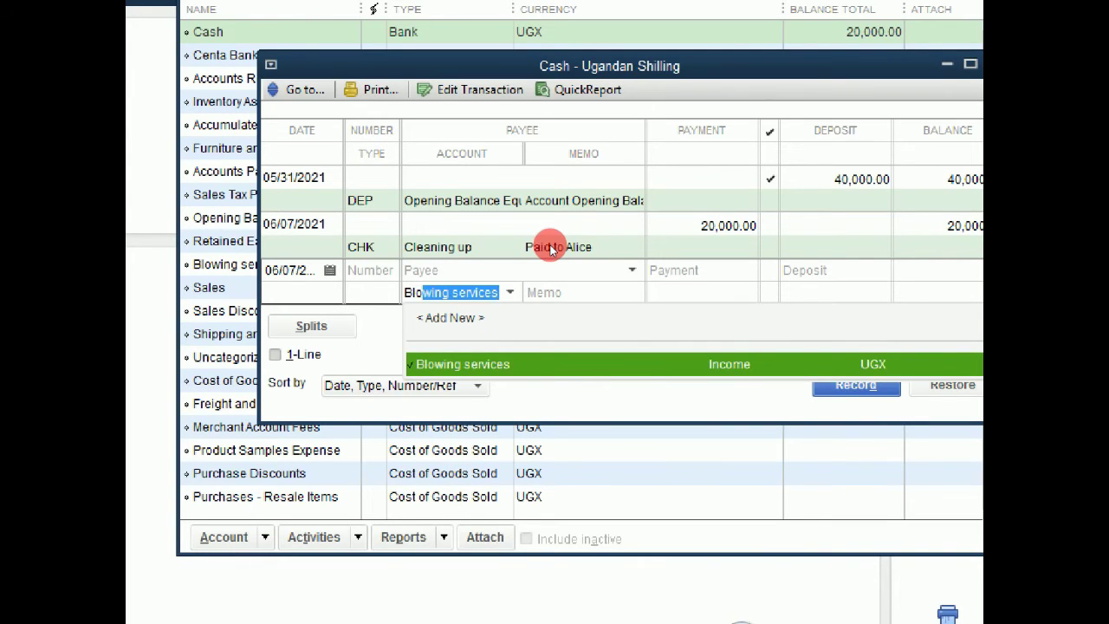
Enter a memo stating whom the money was received from and that it was for cleaning his PC.
left_click(545, 300)
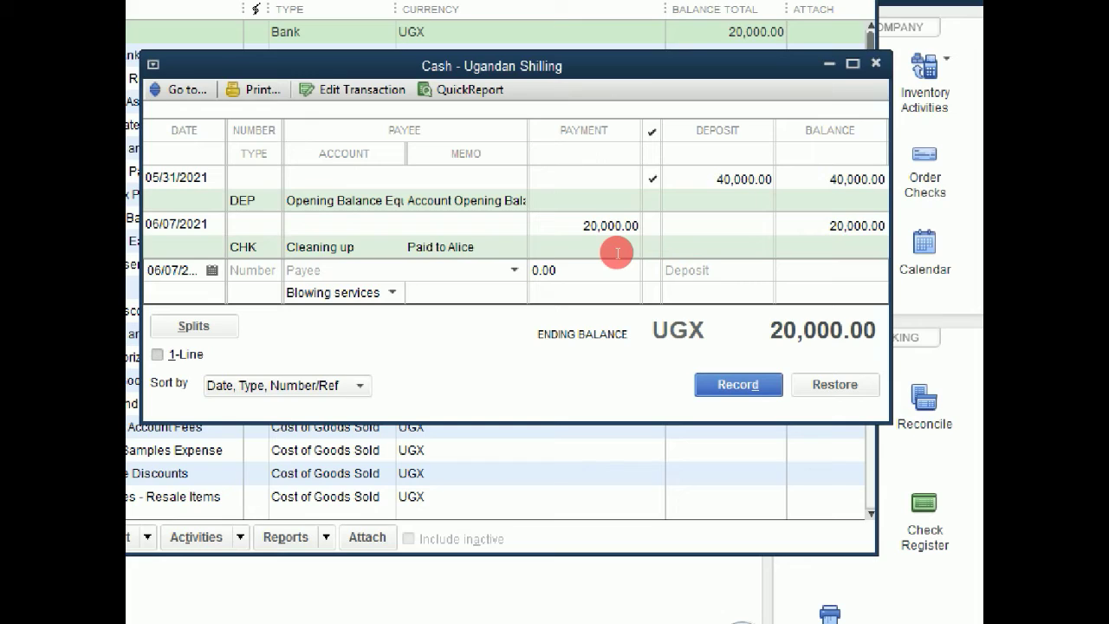
type("Recieved from John")
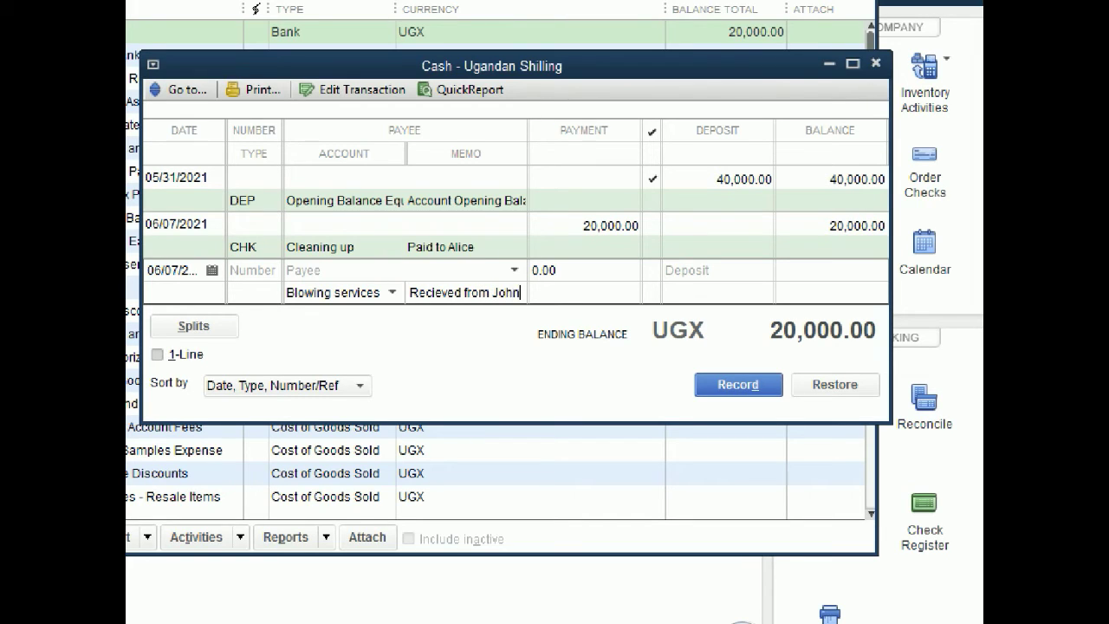
type("fo")
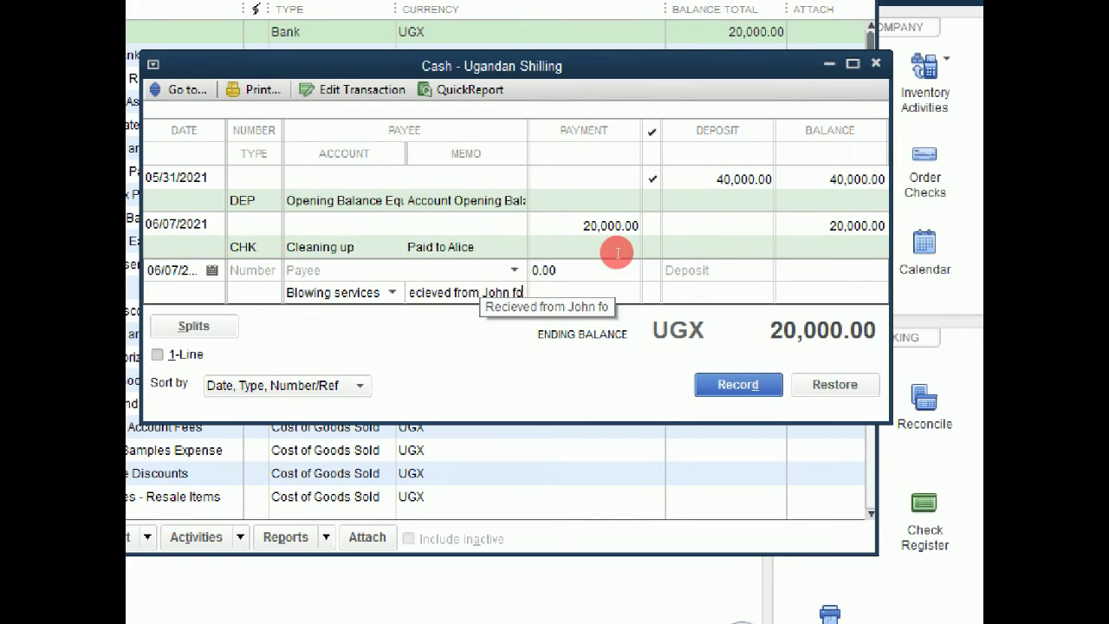
type("r cleanin")
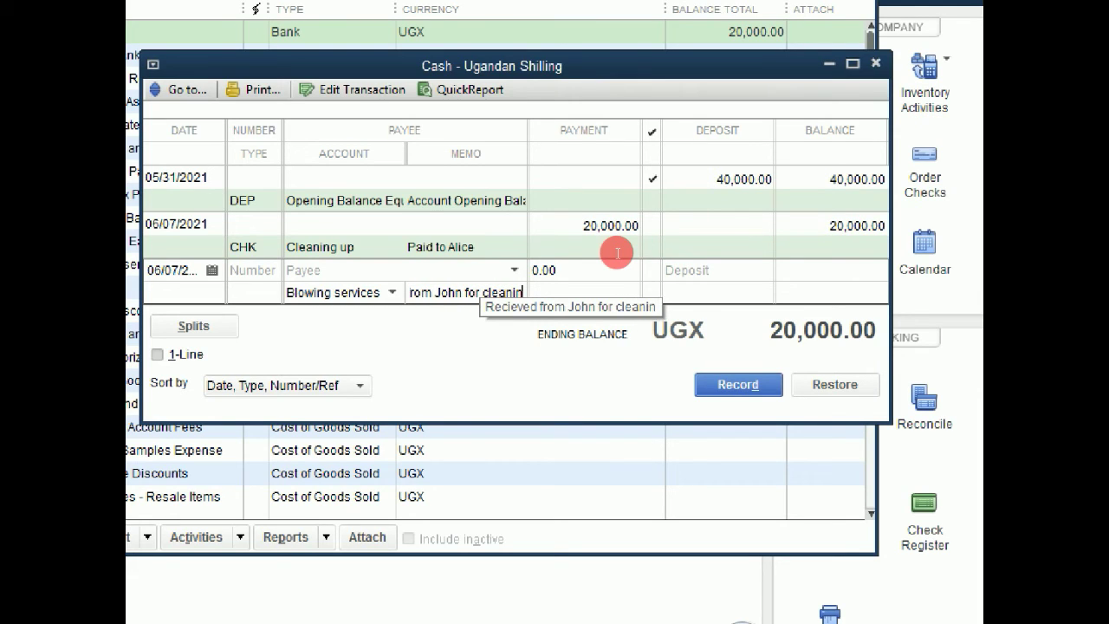
type("g hi")
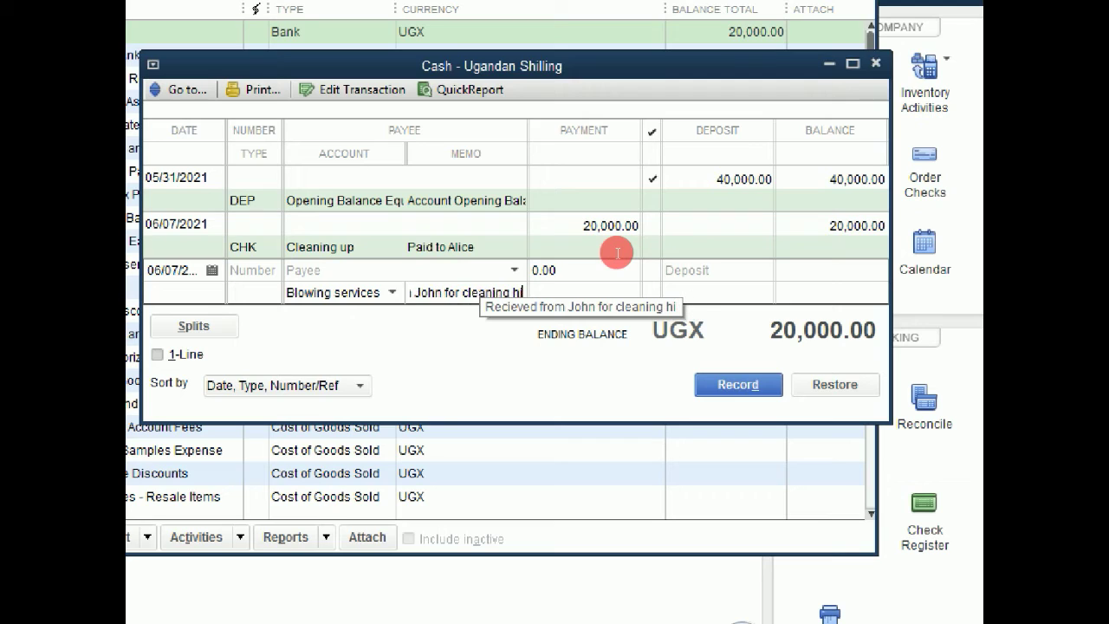
type("s PC")
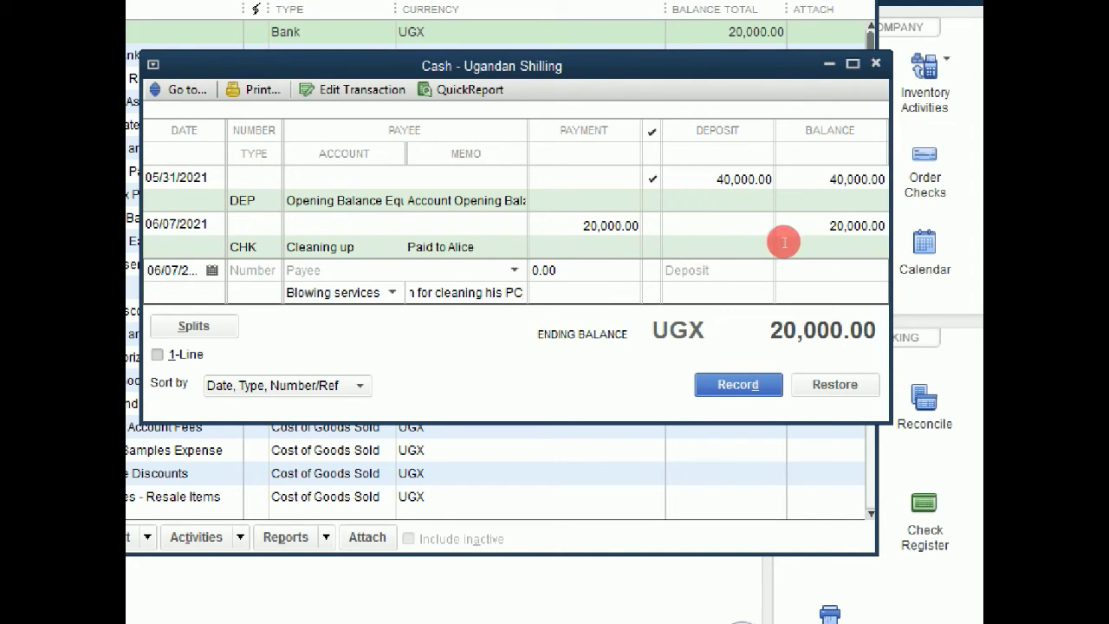
Enter a deposit amount of 60000 and record the Blowing services transaction in the Cash register.
key("Tab")
type("6")
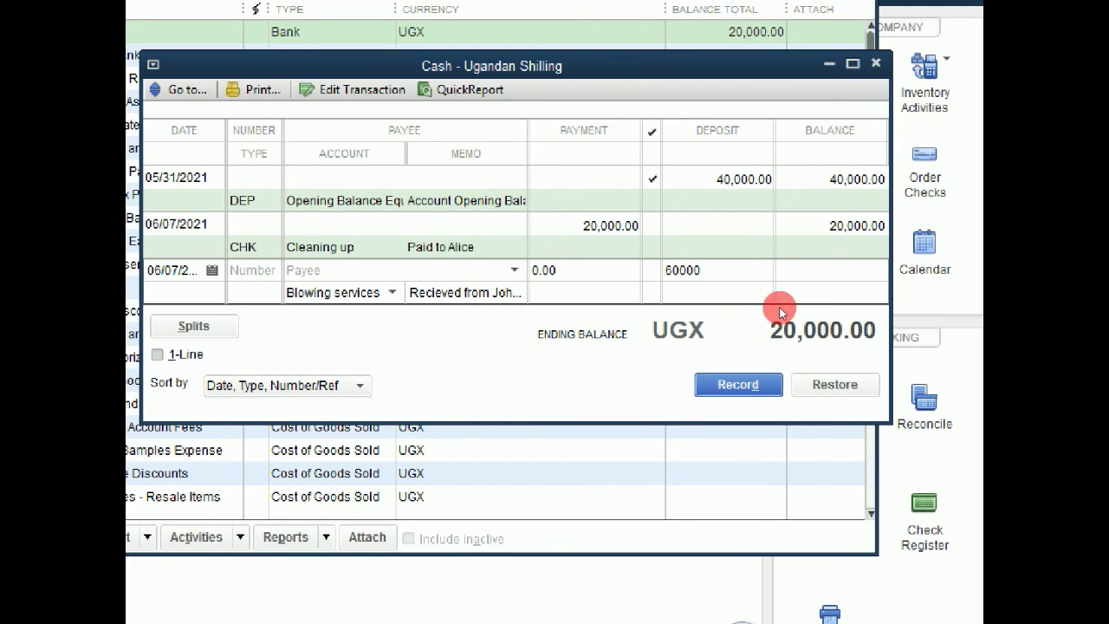
key("Return")
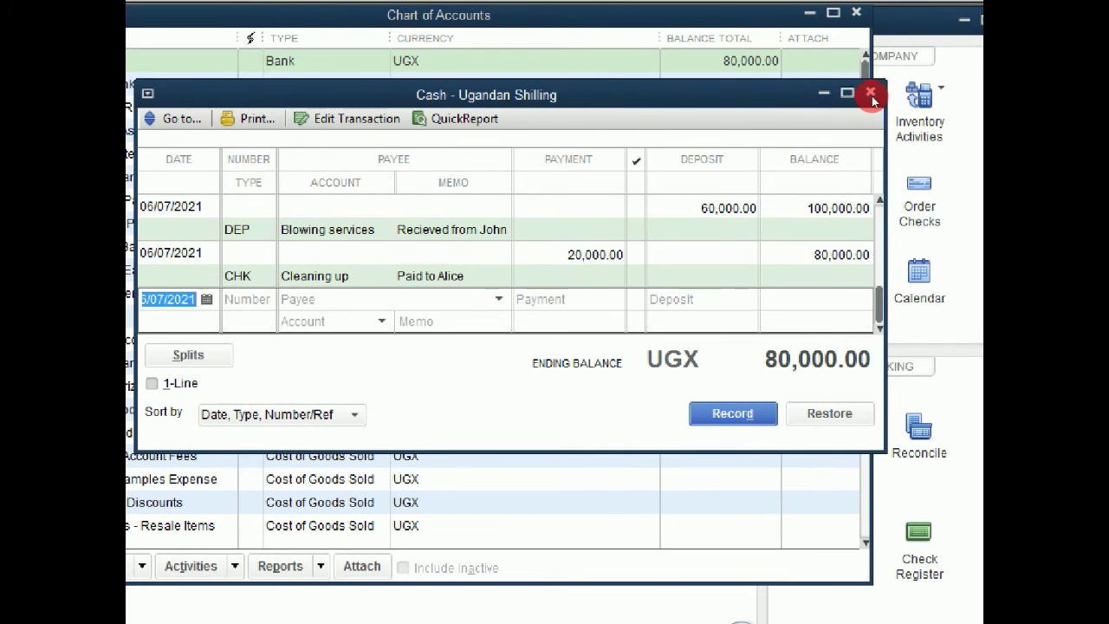
Close the Cash register and check the posted deposit and its full memo in the QuickReport of the Blowing services account.
left_click(876, 64)
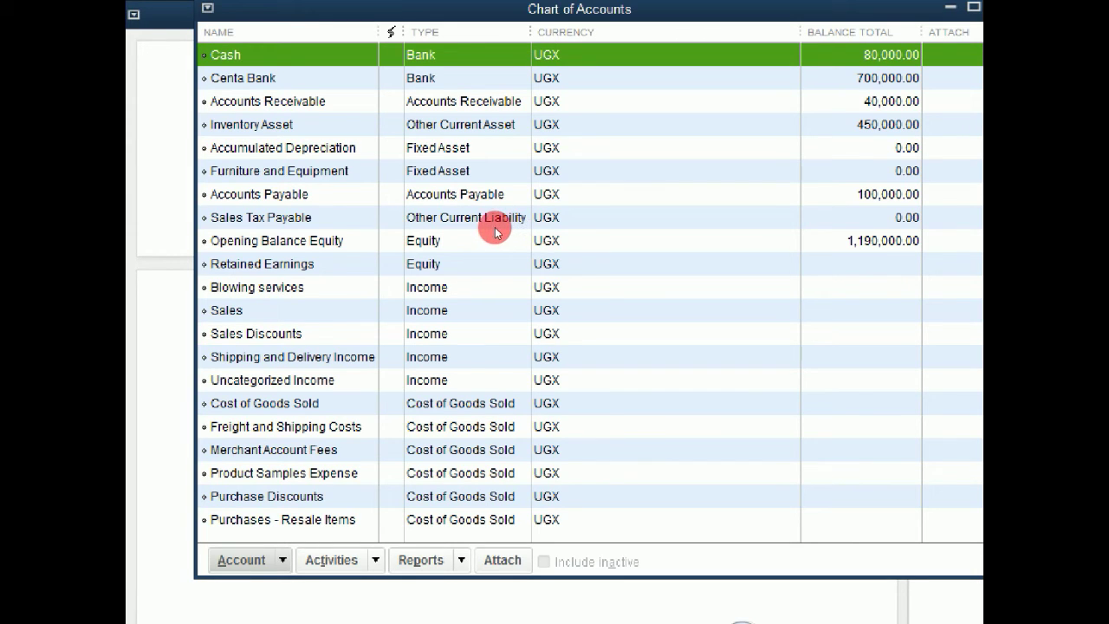
double_click(441, 227)
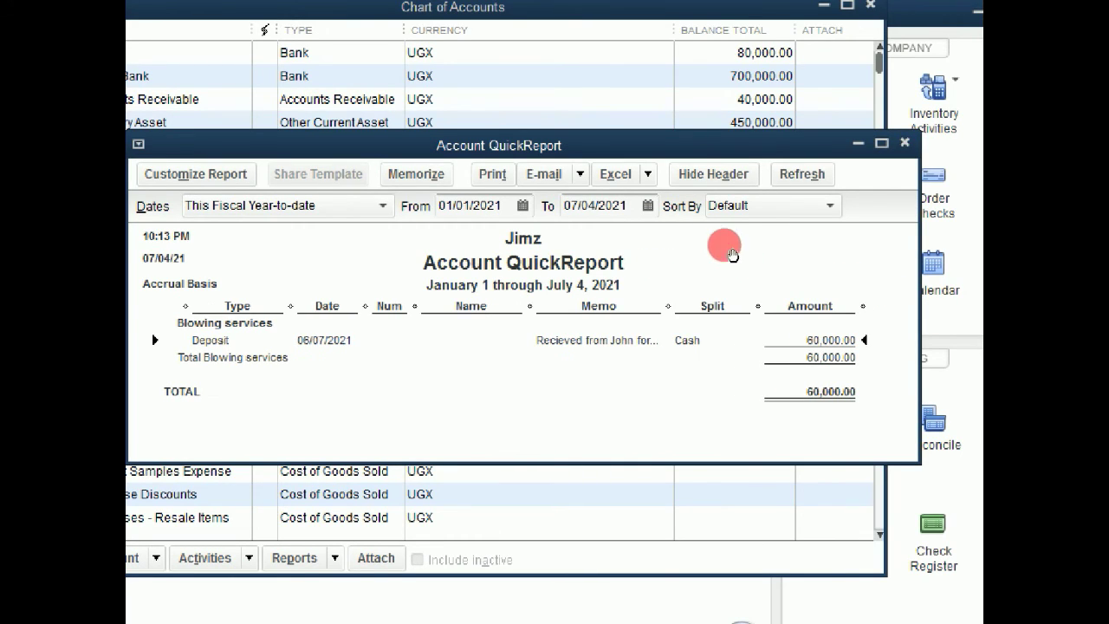
left_click_drag(737, 248, 777, 243)
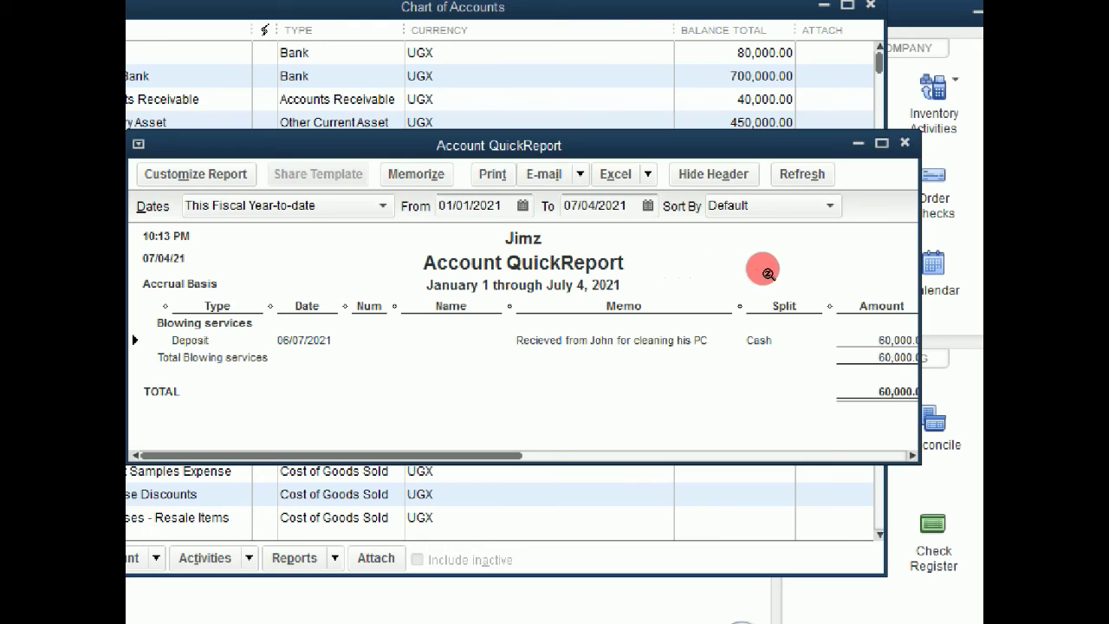
left_click(897, 342)
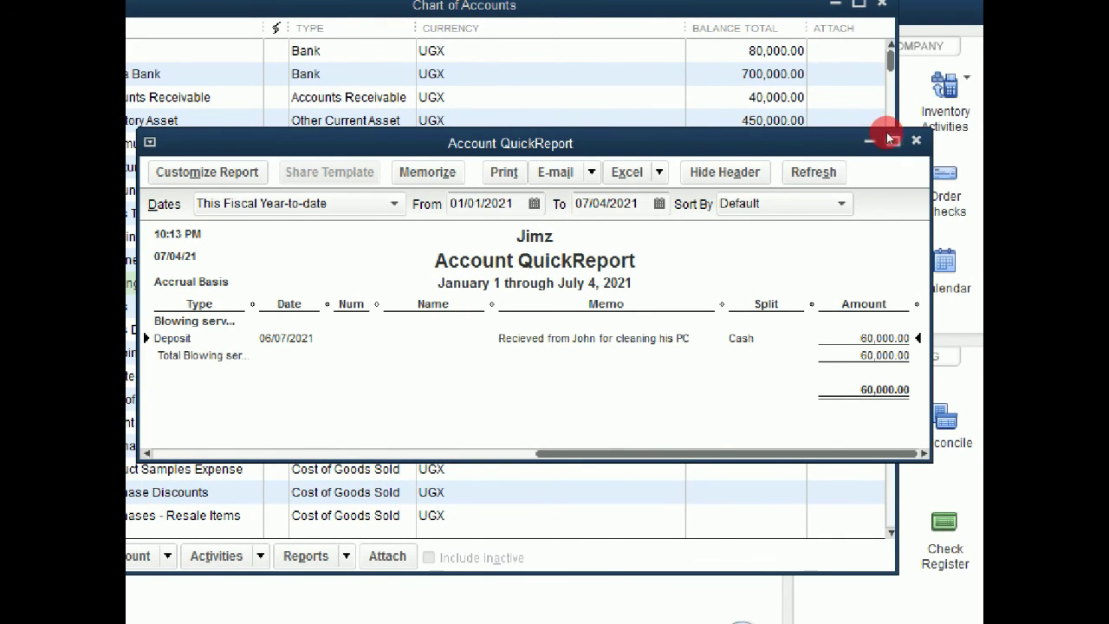
left_click(892, 139)
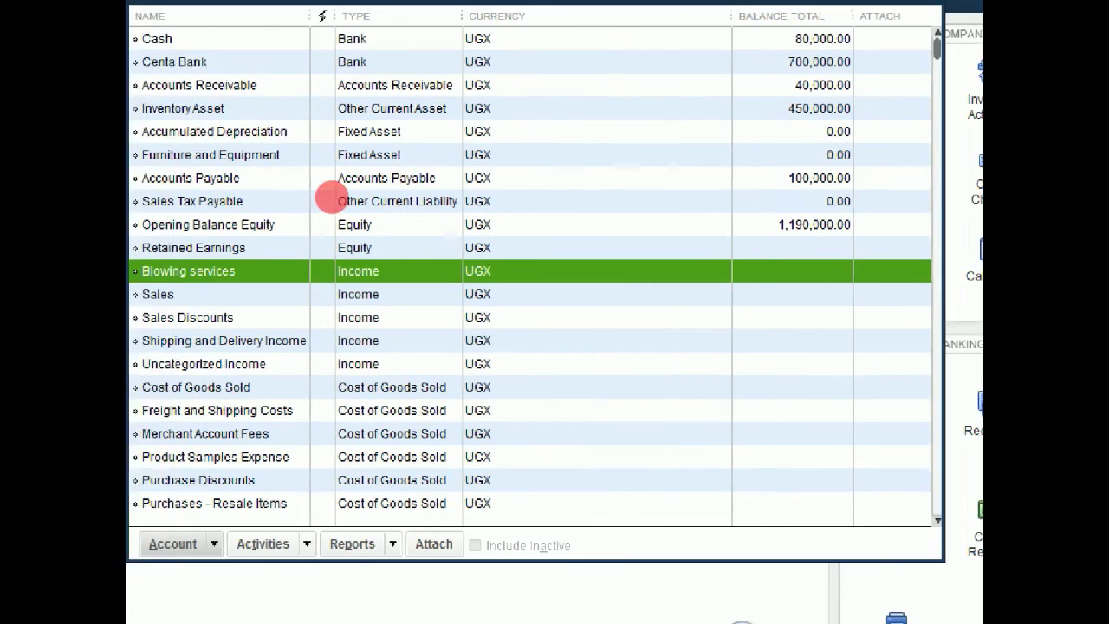